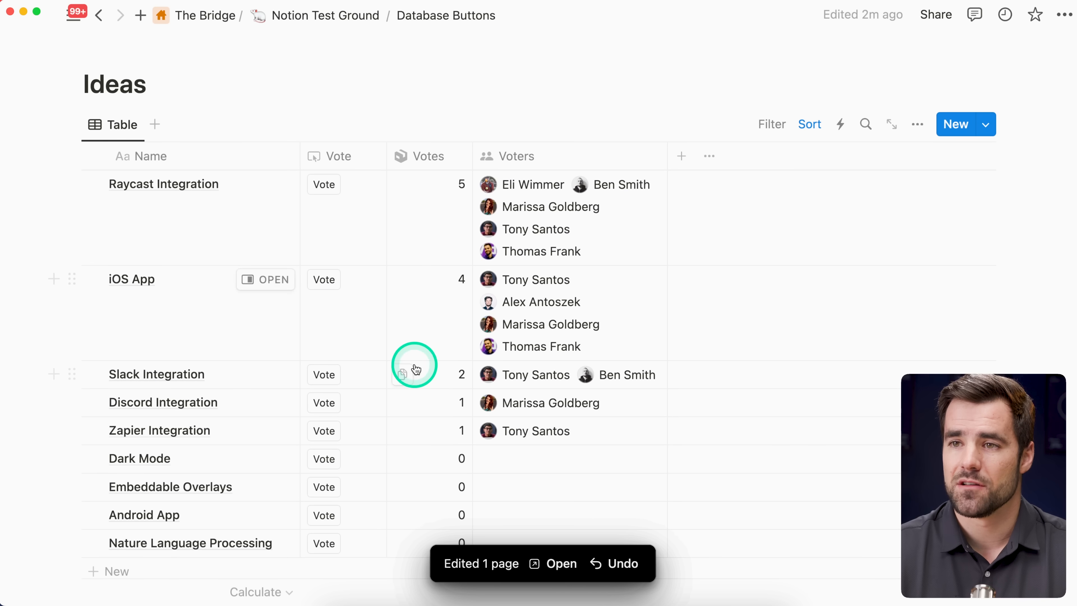
# Step: Try out the Vote button for the Slack Integration idea and take the vote back
pyautogui.scroll(-1, 505, 365)
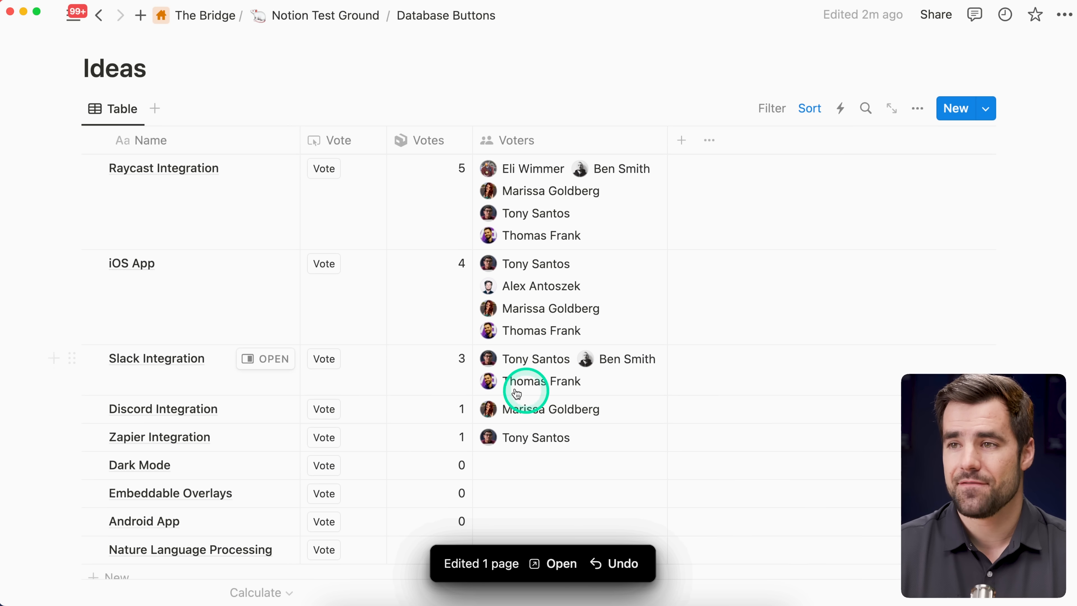
pyautogui.click(327, 362)
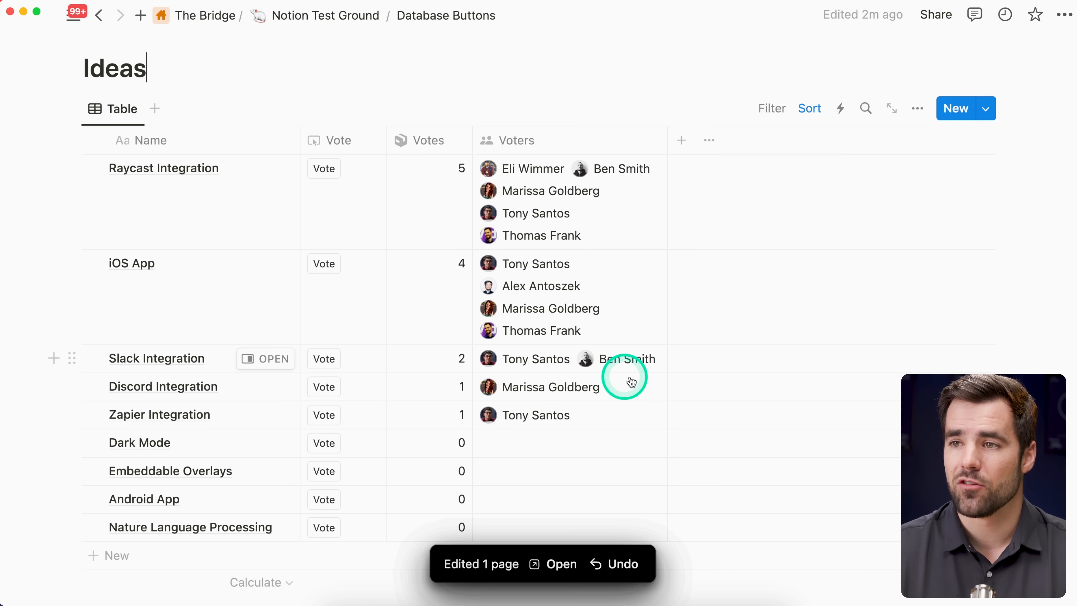
pyautogui.click(331, 362)
pyautogui.click(331, 356)
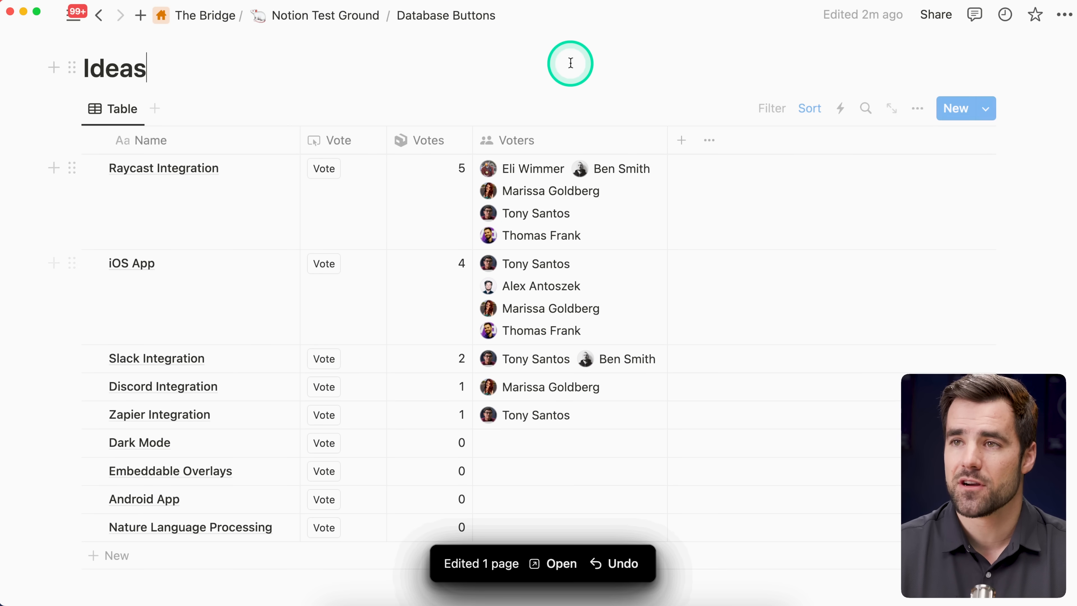
# Step: Review the formula behind the Votes property of the Raycast Integration idea and close it
pyautogui.click(430, 200)
pyautogui.click(493, 289)
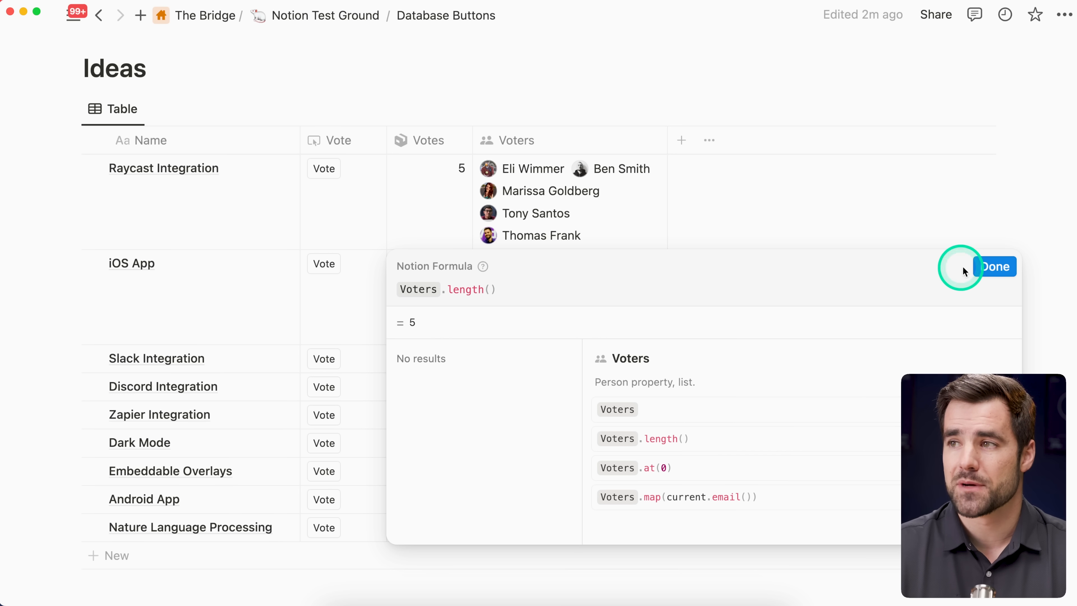
pyautogui.click(997, 269)
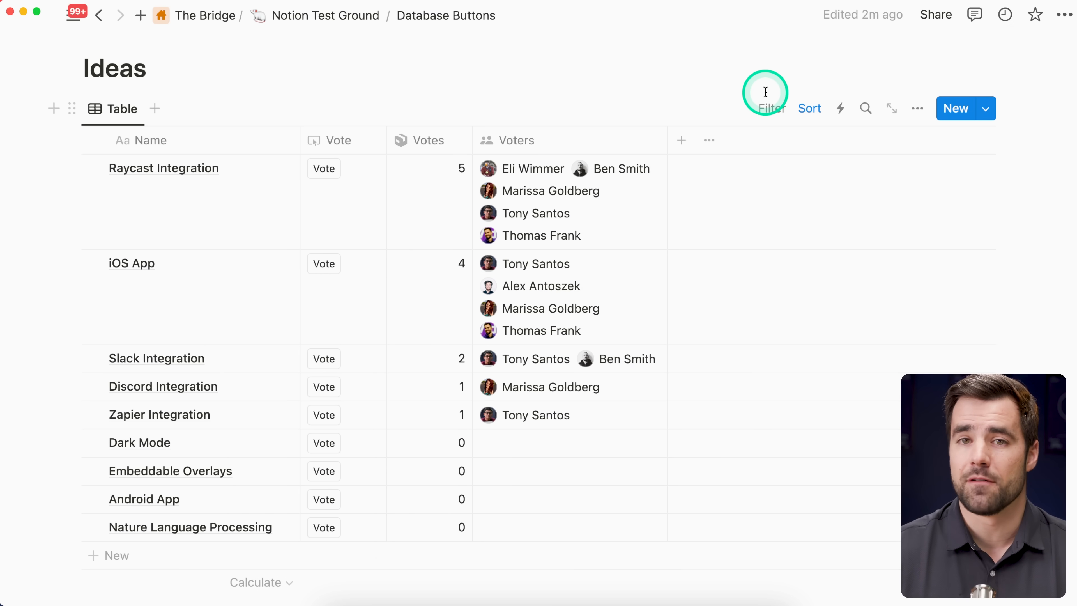
# Step: Complete the Release Fly Fishin' Course task in the Completion Date table and review the formula behind its Gap value
pyautogui.scroll(-10, 765, 92)
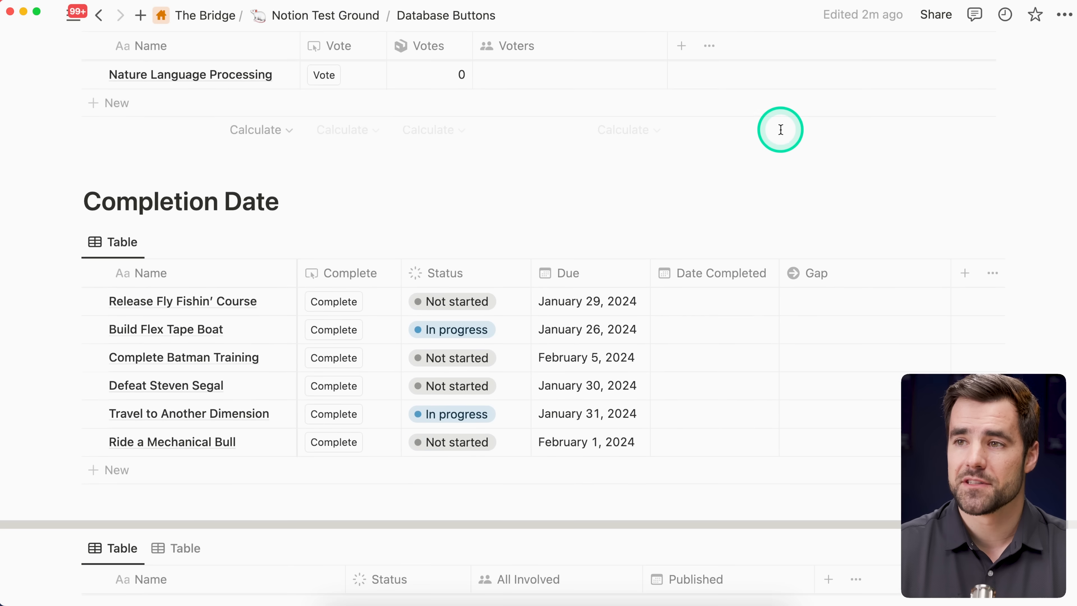
pyautogui.scroll(-2, 786, 161)
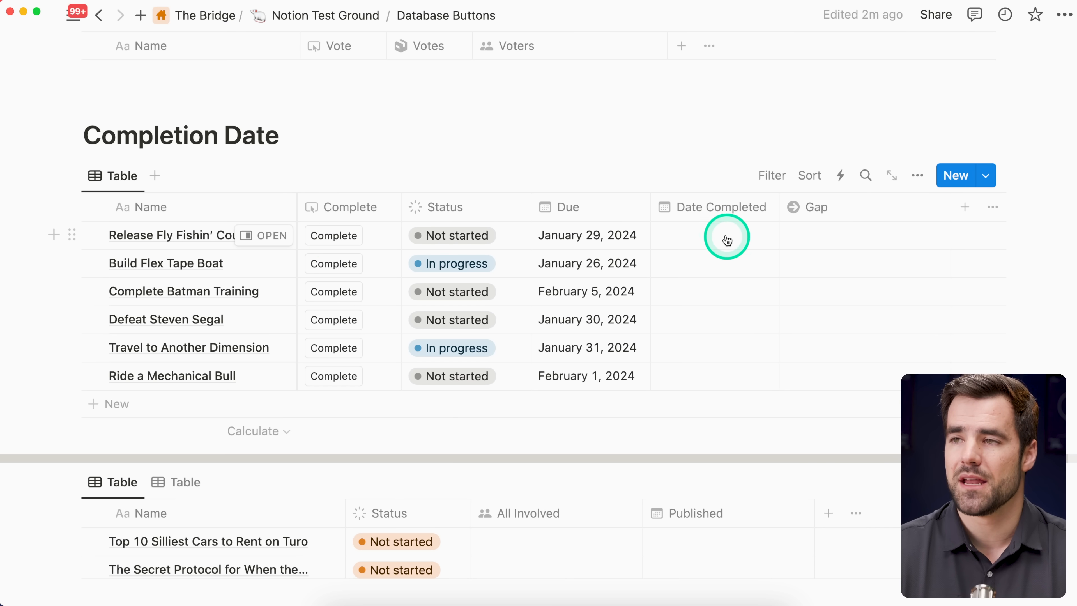
pyautogui.click(352, 244)
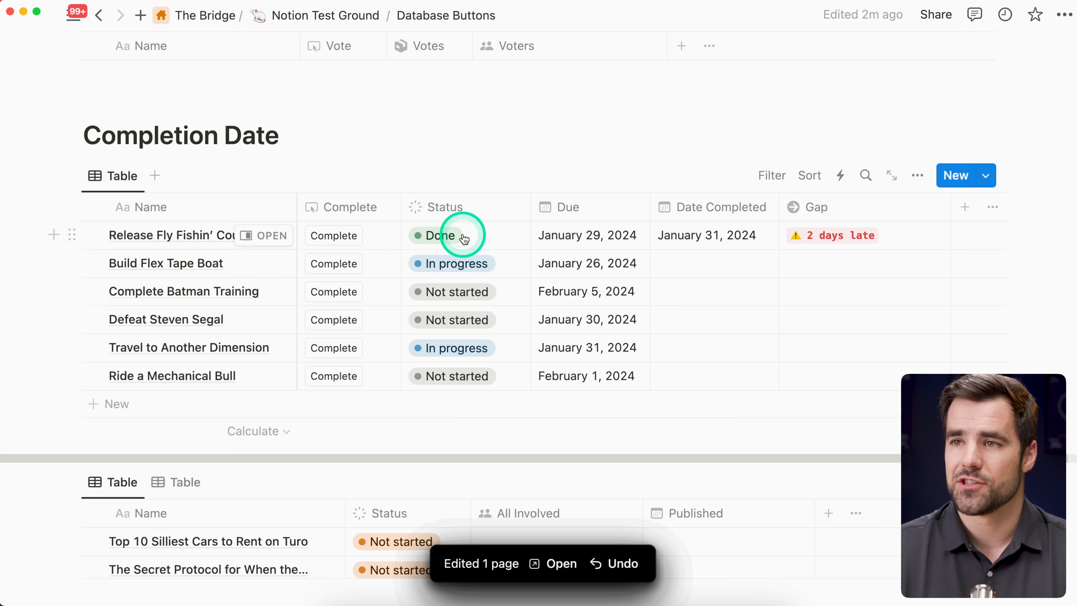
pyautogui.click(873, 239)
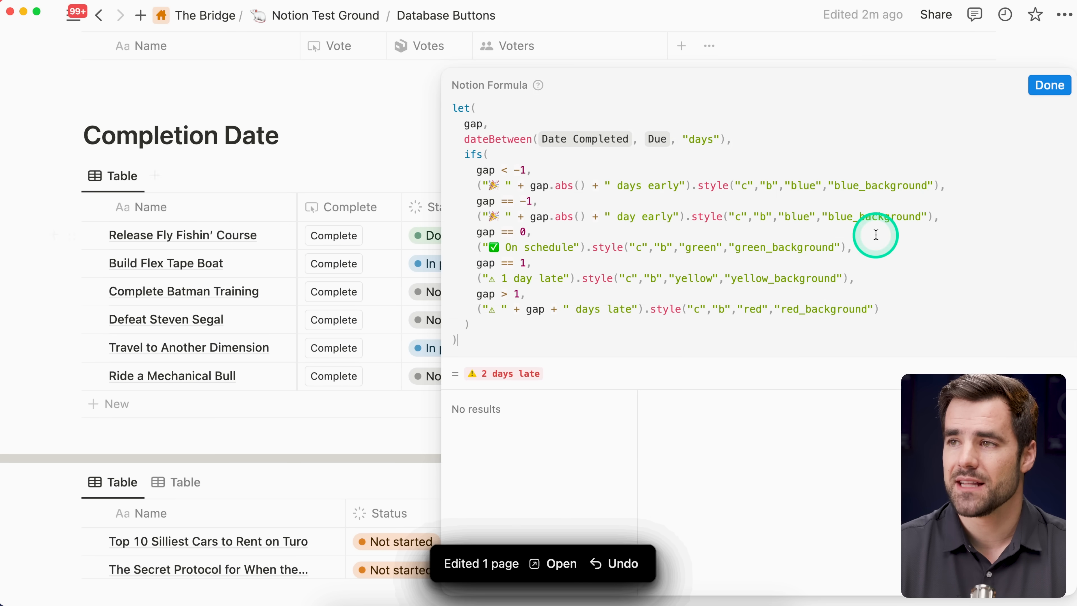
pyautogui.click(1049, 86)
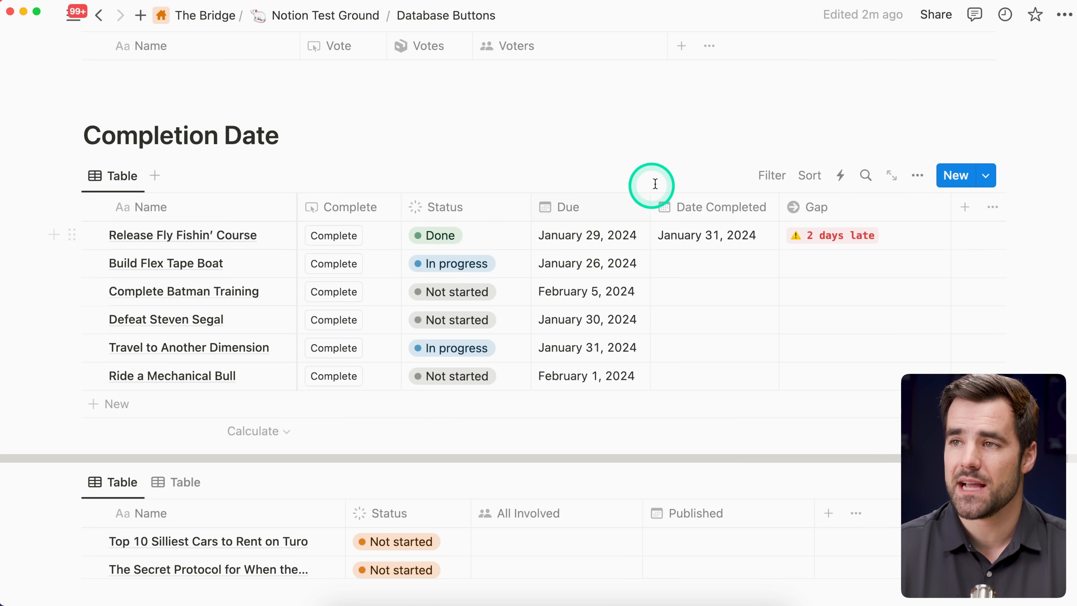
# Step: Complete the remaining five tasks, from Build Flex Tape Boat through Ride a Mechanical Bull, using their row buttons
pyautogui.click(334, 263)
pyautogui.click(334, 292)
pyautogui.click(334, 320)
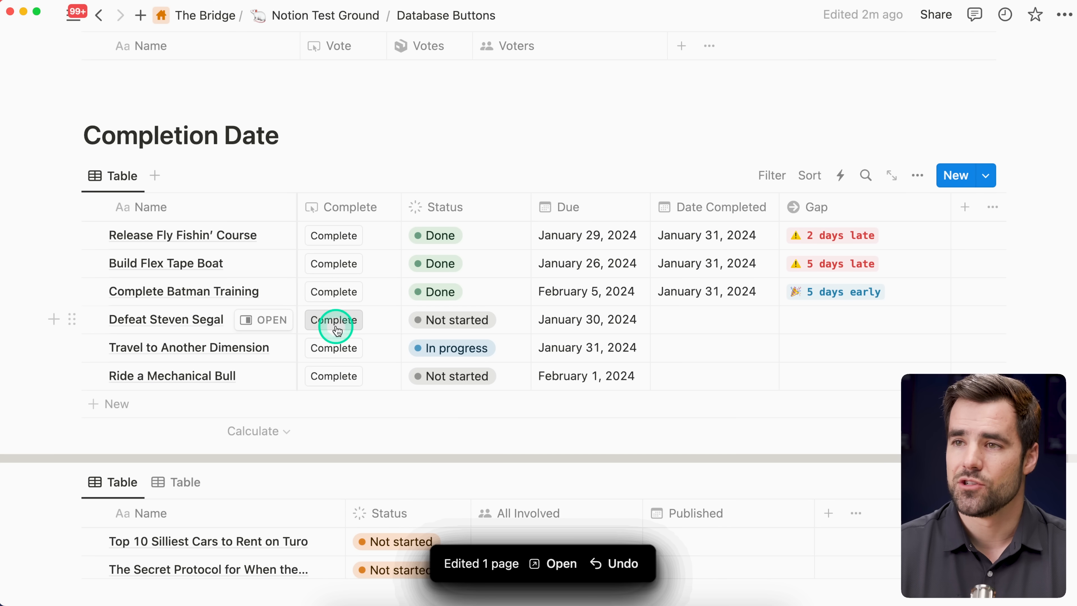
pyautogui.click(330, 347)
pyautogui.click(335, 376)
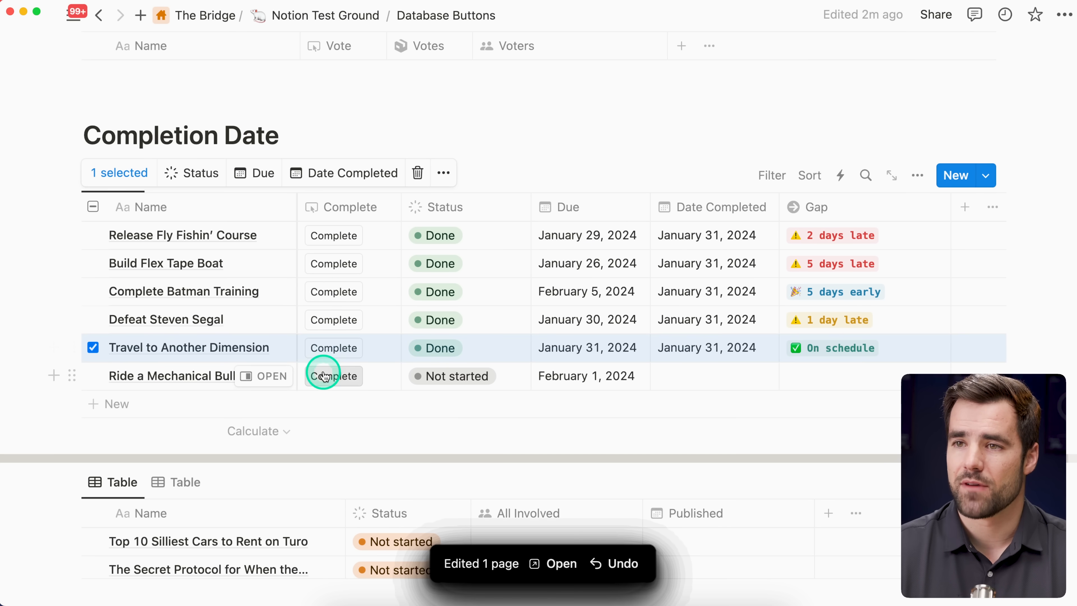
pyautogui.click(529, 180)
pyautogui.click(864, 360)
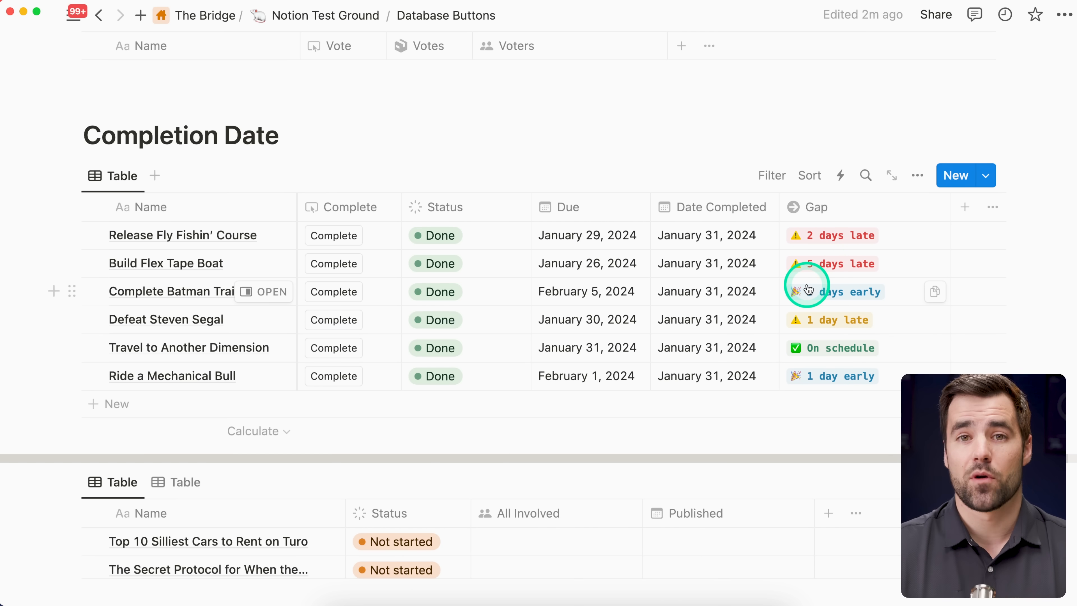
# Step: Insert a button block between the Ideas heading and its table
pyautogui.scroll(15, 733, 325)
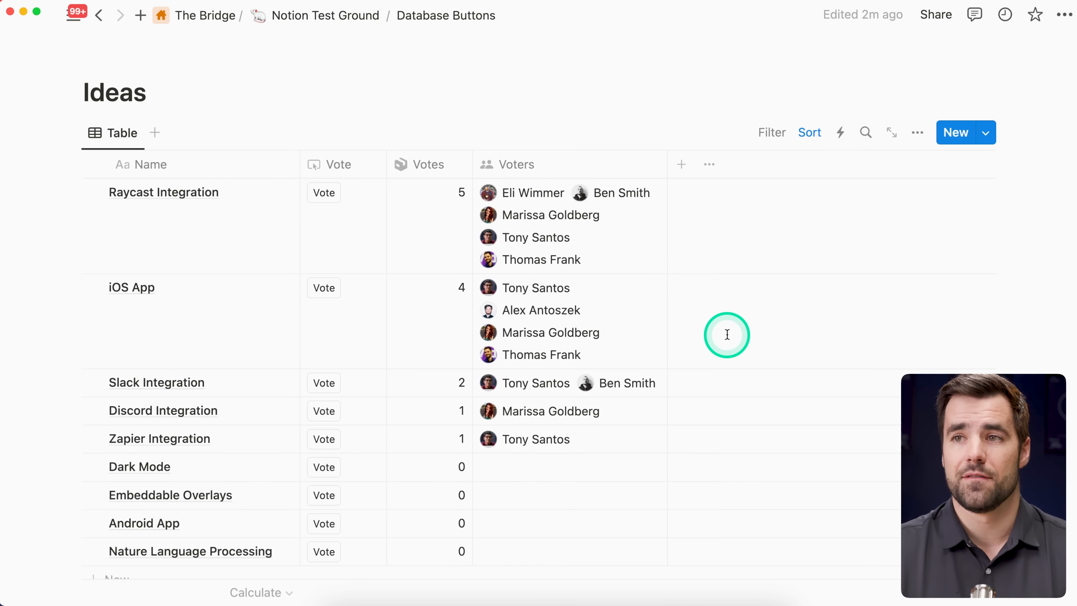
pyautogui.scroll(3, 488, 195)
pyautogui.click(184, 146)
pyautogui.press('Return')
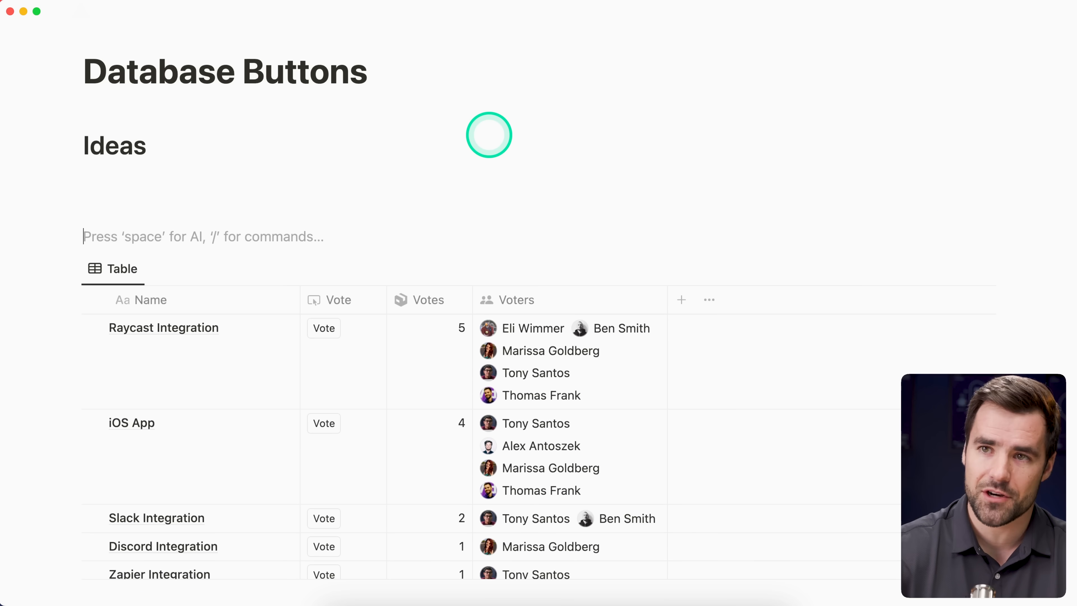
pyautogui.write('/butt')
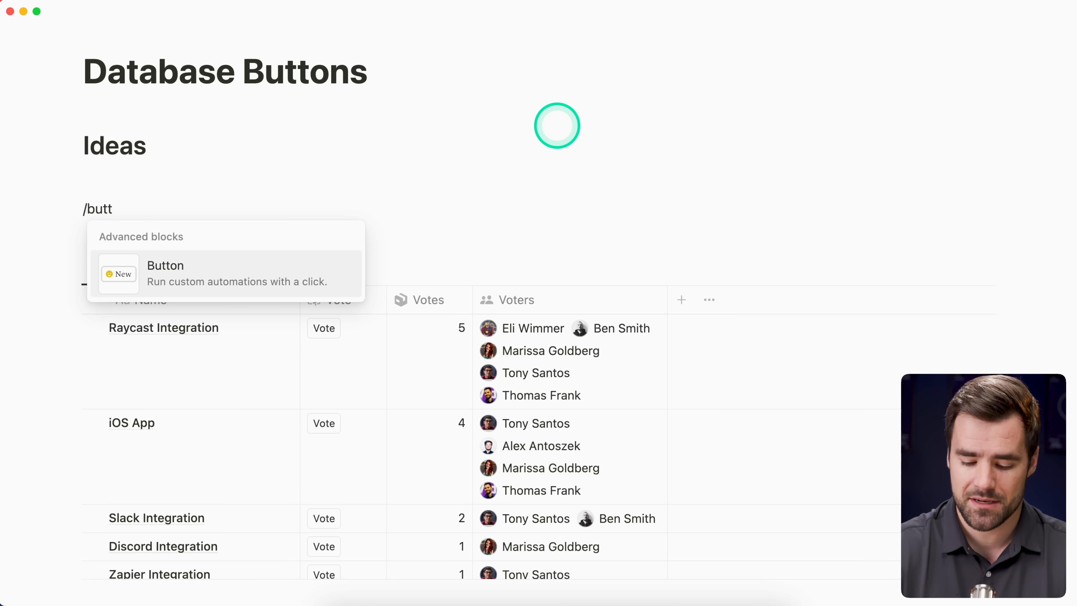
pyautogui.press('Return')
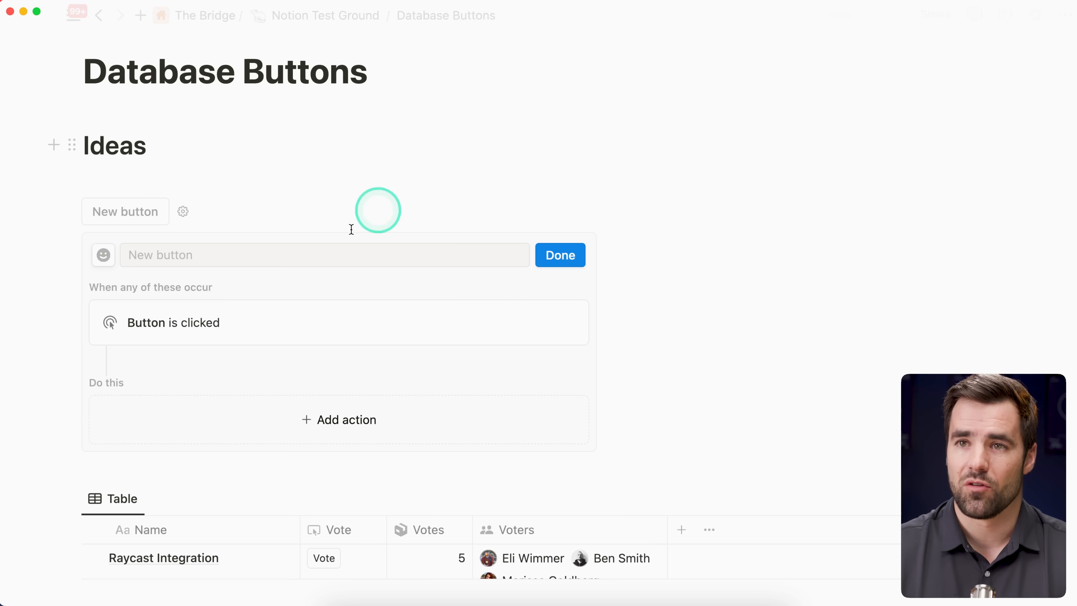
# Step: Review the actions available for the new button block and close its configuration without adding any
pyautogui.scroll(-1, 334, 304)
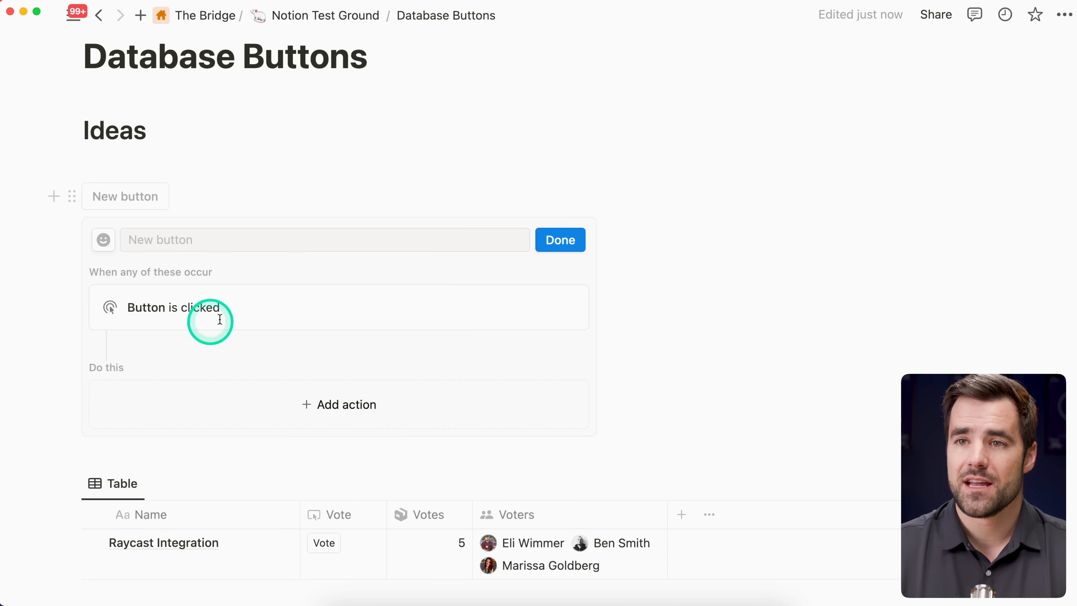
pyautogui.scroll(-1, 244, 307)
pyautogui.scroll(-2, 245, 308)
pyautogui.scroll(-1, 296, 340)
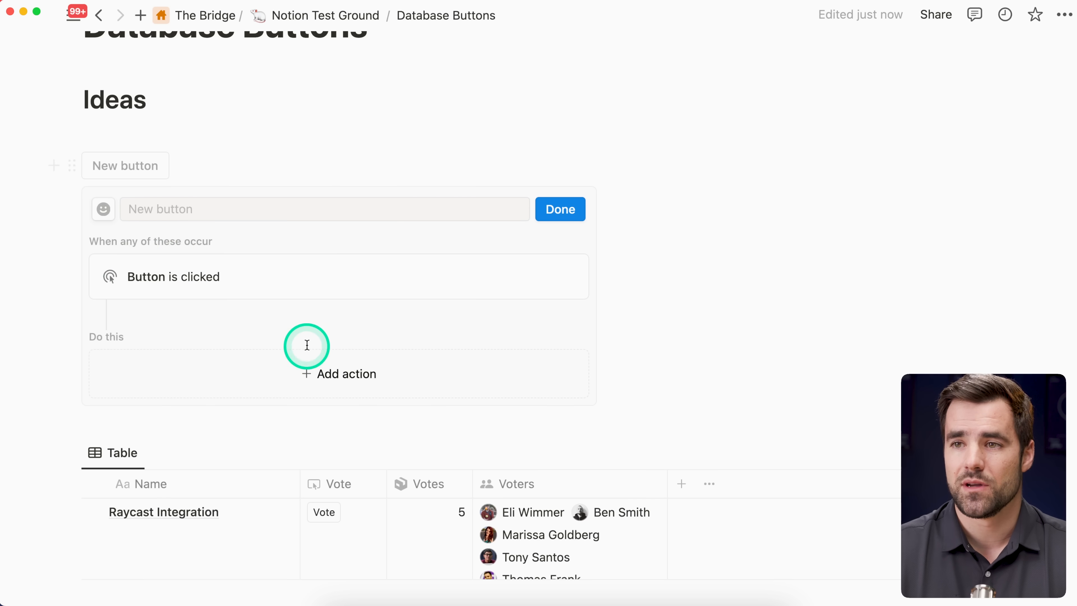
pyautogui.click(278, 351)
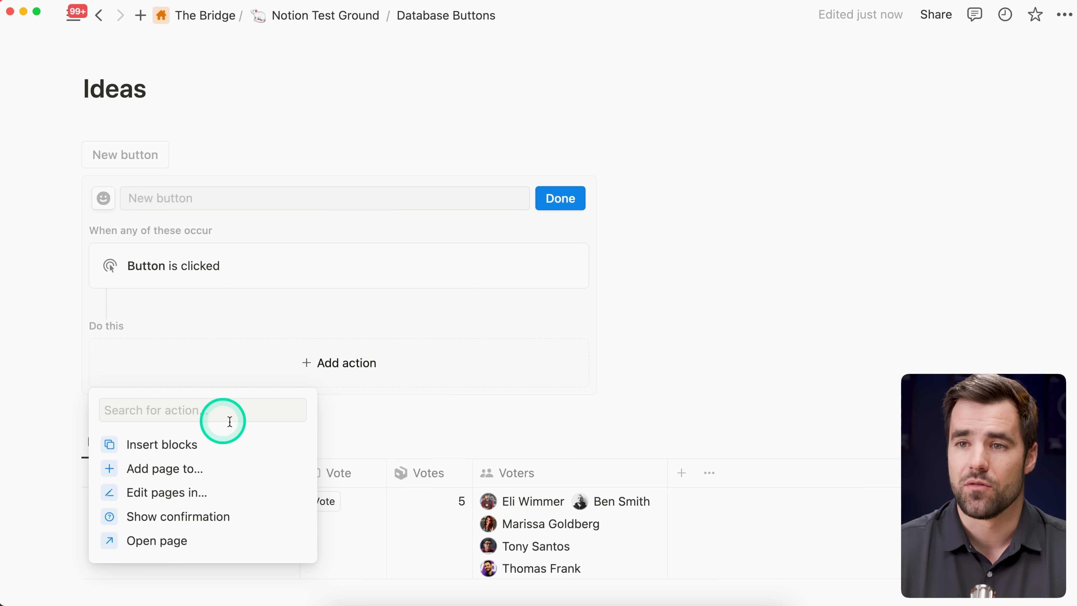
pyautogui.click(562, 205)
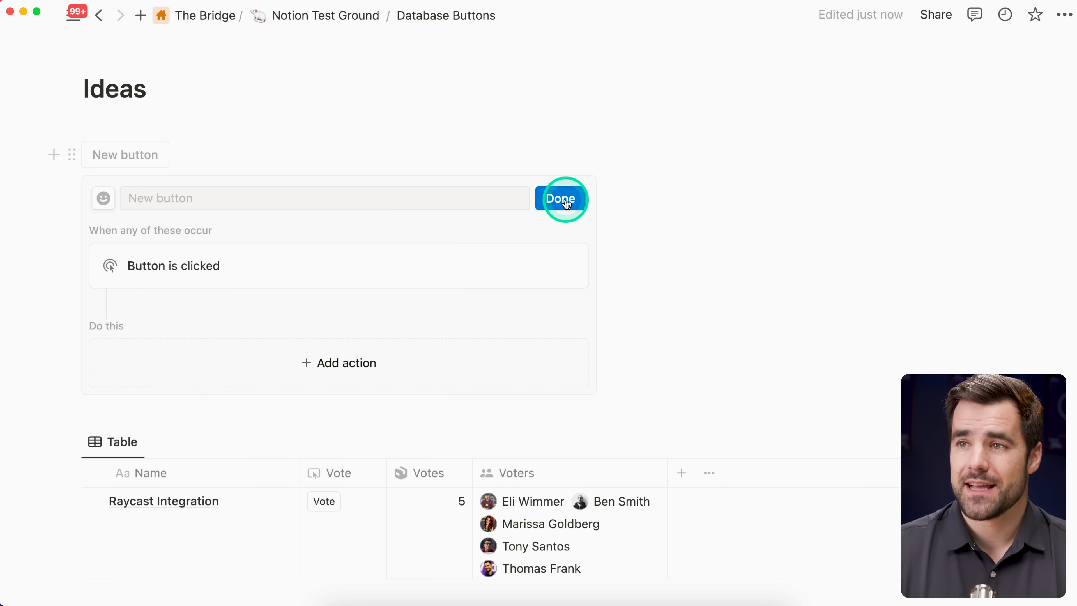
# Step: Delete the existing Vote property from the Ideas table
pyautogui.scroll(-3, 703, 245)
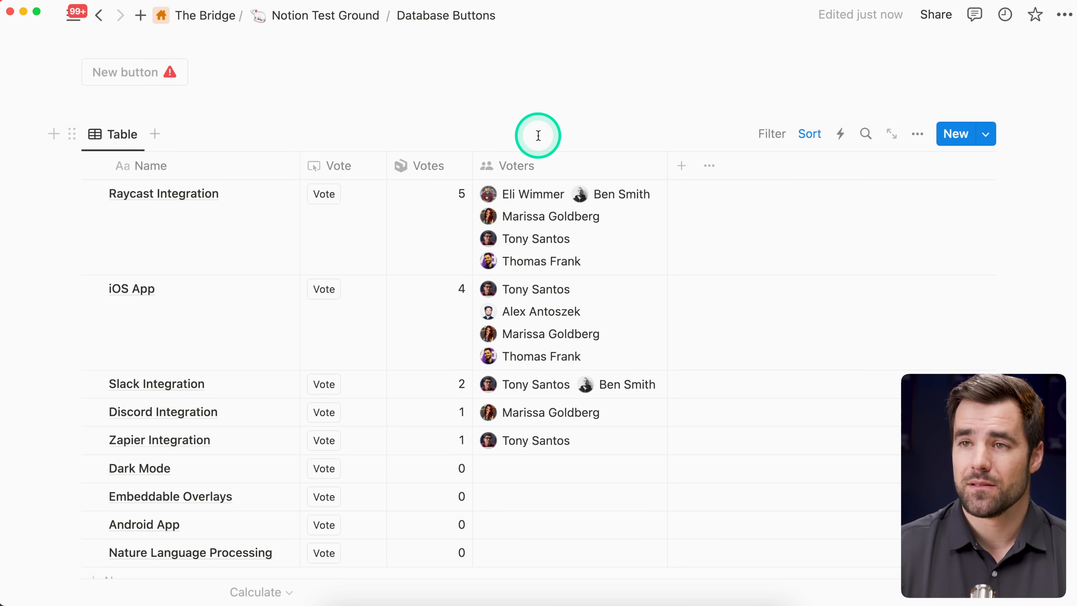
pyautogui.scroll(-1, 469, 126)
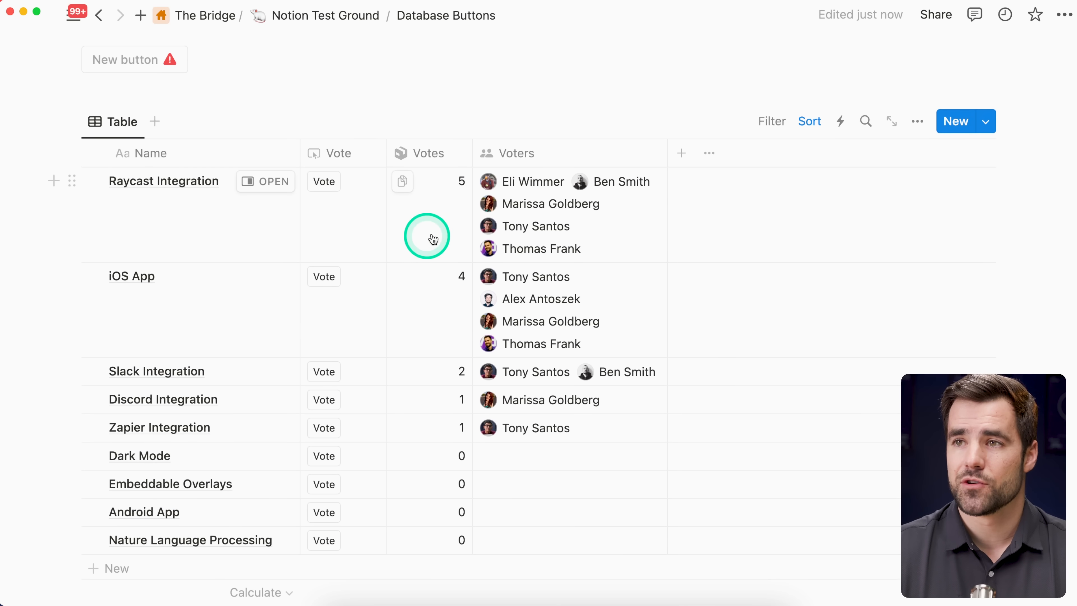
pyautogui.click(333, 152)
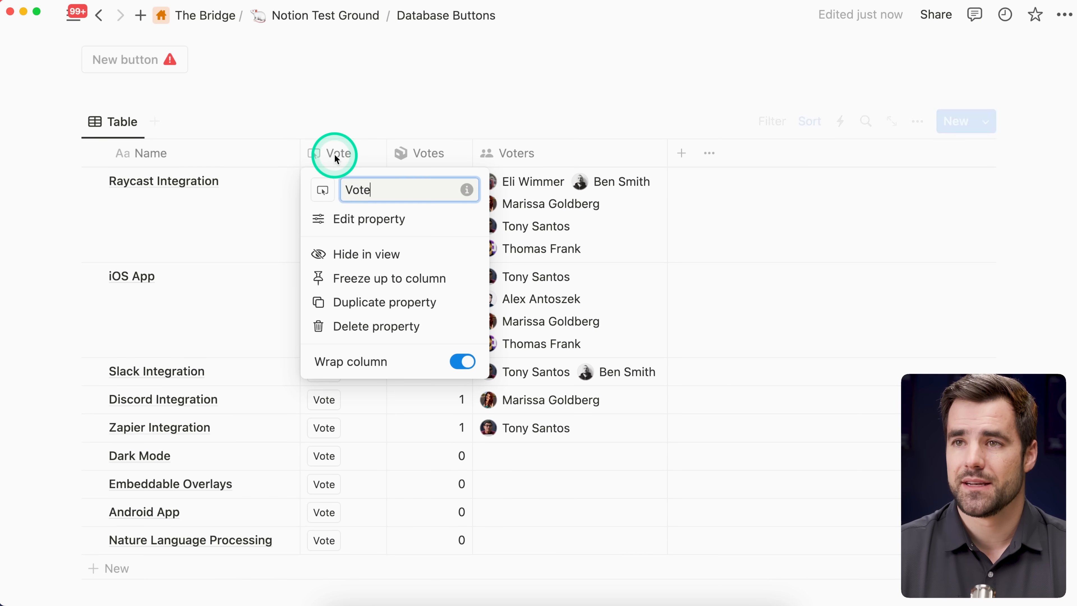
pyautogui.click(383, 326)
pyautogui.click(507, 306)
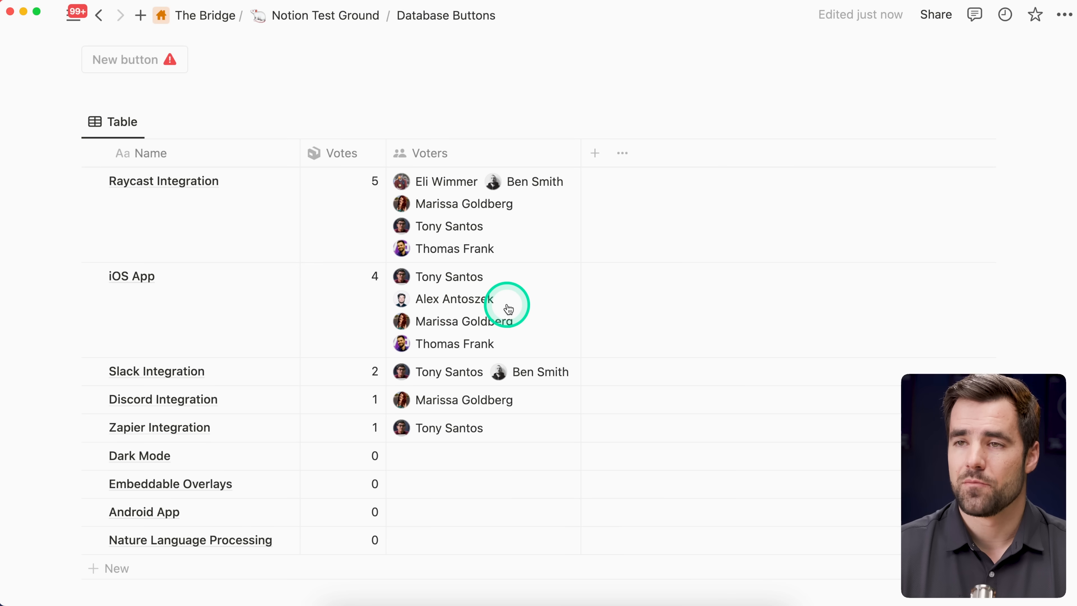
# Step: Add a new property of type Button to the Ideas table
pyautogui.click(595, 155)
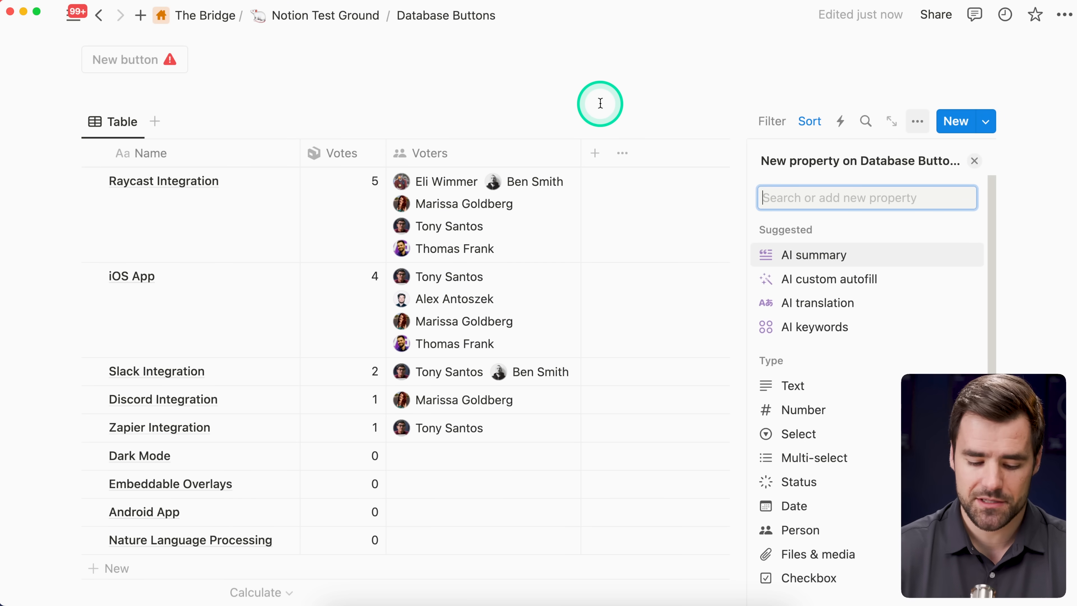
pyautogui.write('butt')
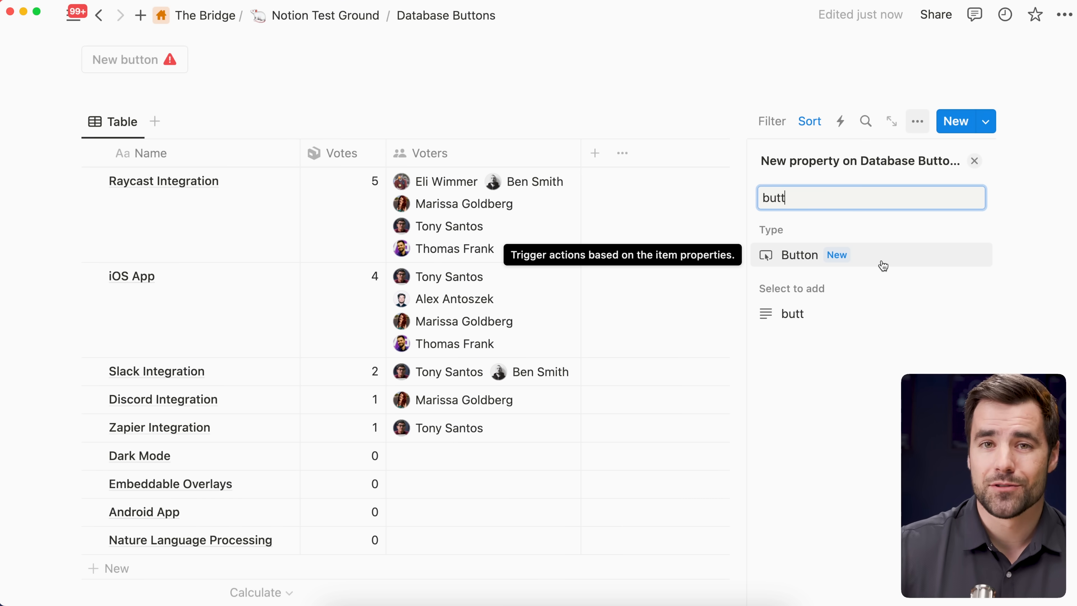
pyautogui.click(877, 262)
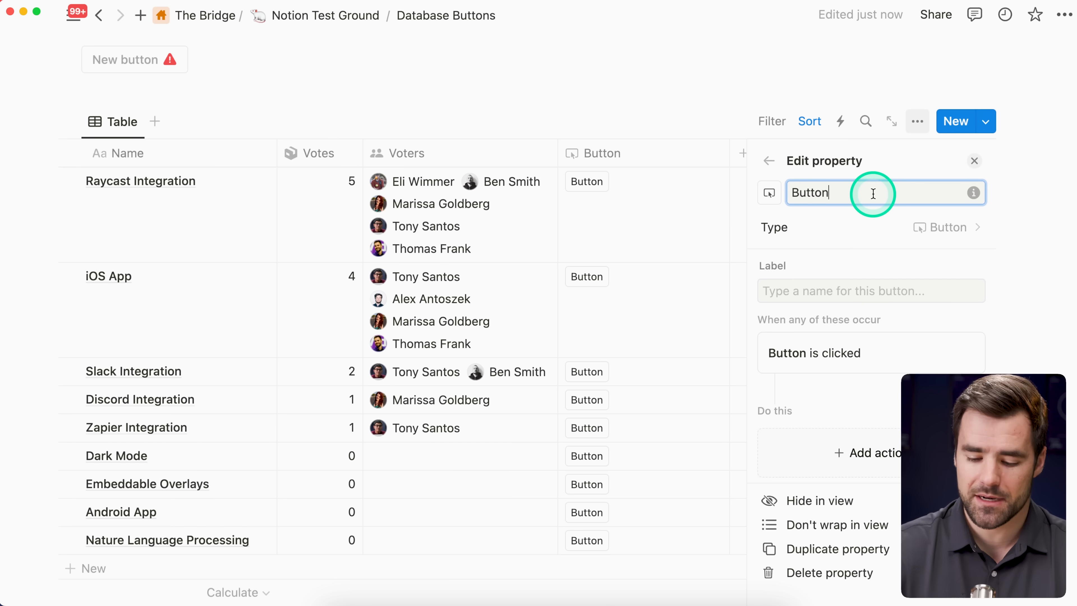
# Step: Name the new button property Vote Button and give it the label Vote
pyautogui.press('BackSpace')
pyautogui.press('BackSpace')
pyautogui.press('BackSpace')
pyautogui.press('BackSpace')
pyautogui.press('BackSpace')
pyautogui.press('BackSpace')
pyautogui.write('Vote')
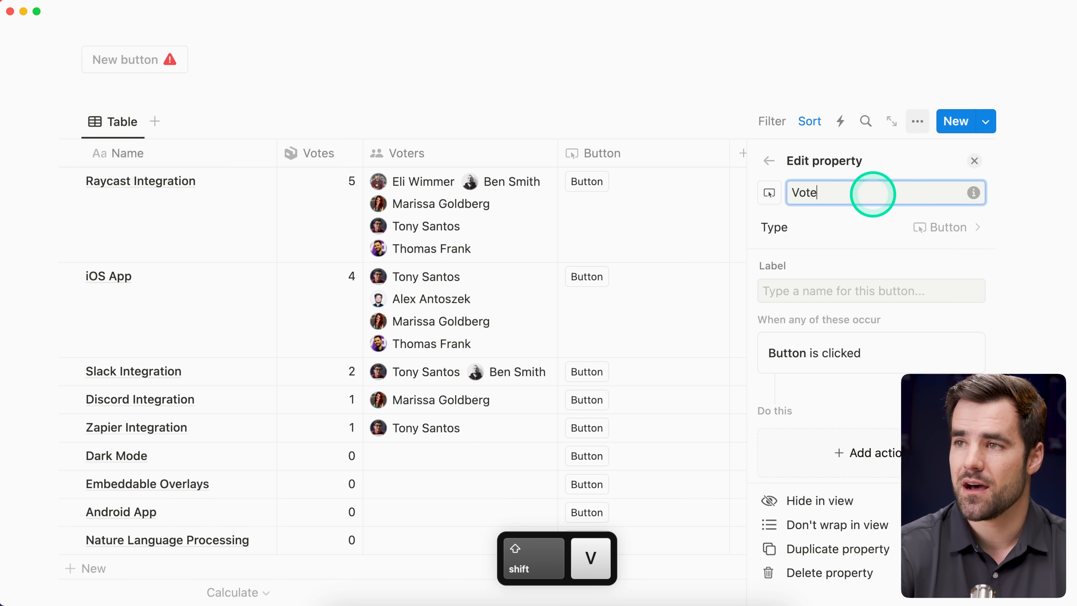
pyautogui.write(' Button')
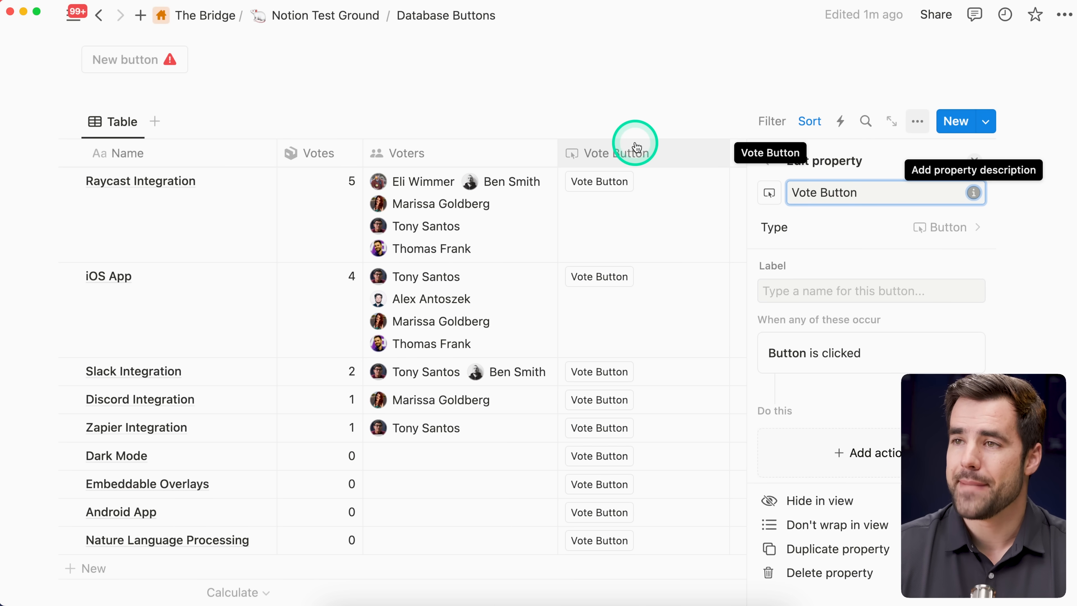
pyautogui.click(852, 299)
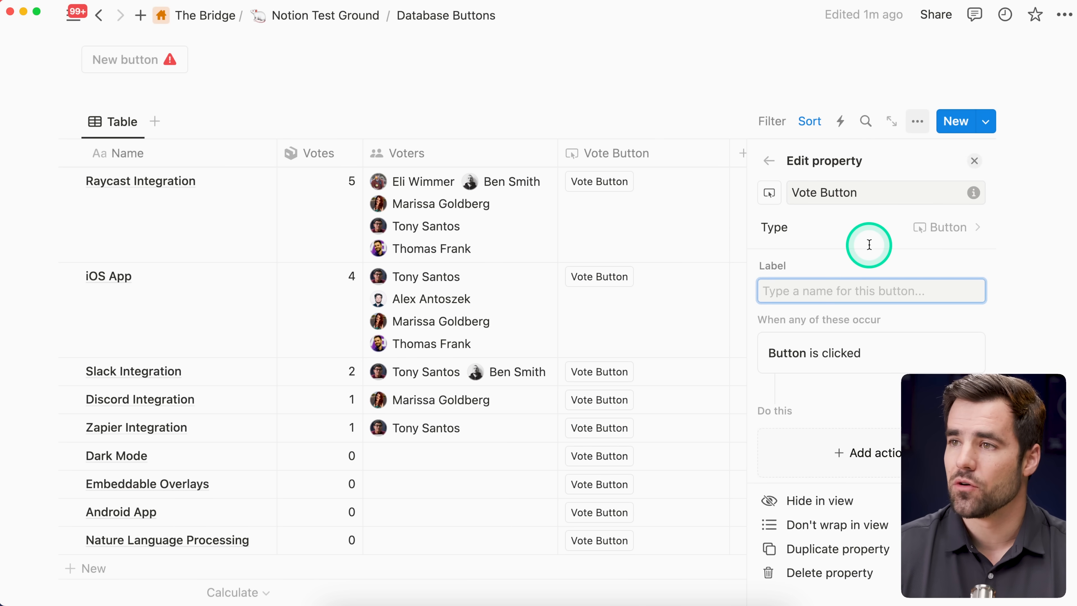
pyautogui.write('Vote')
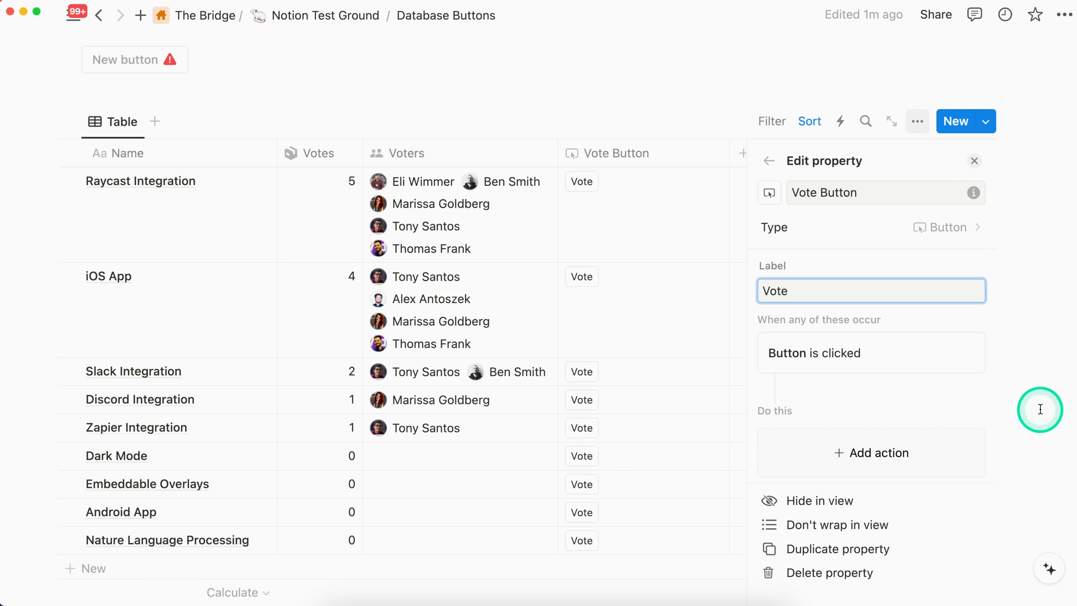
# Step: Add an action to the Vote Button that sets Voters to Person who clicked button
pyautogui.click(937, 449)
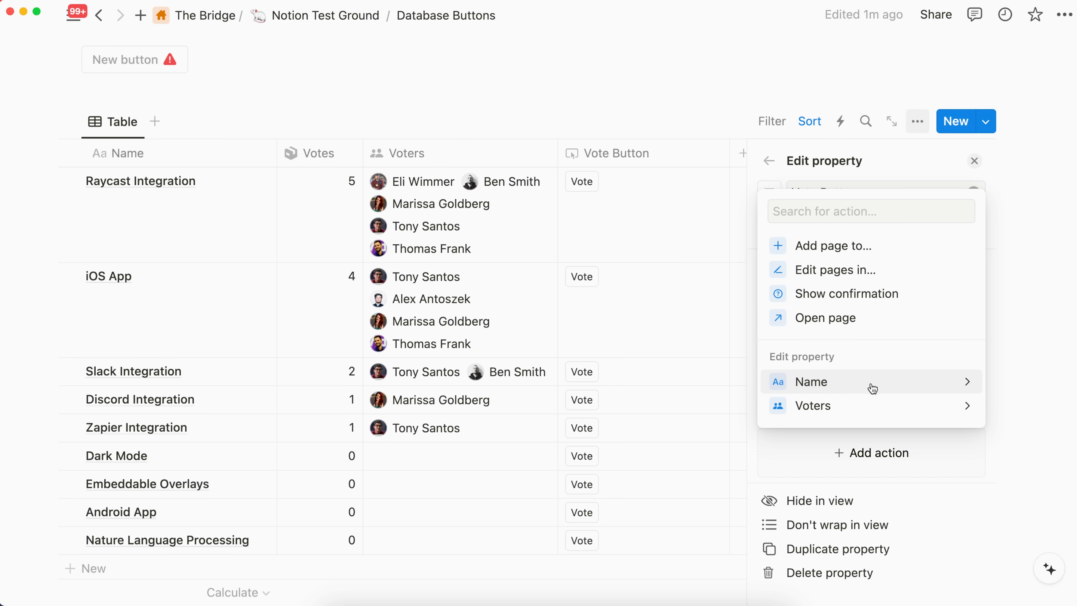
pyautogui.click(869, 405)
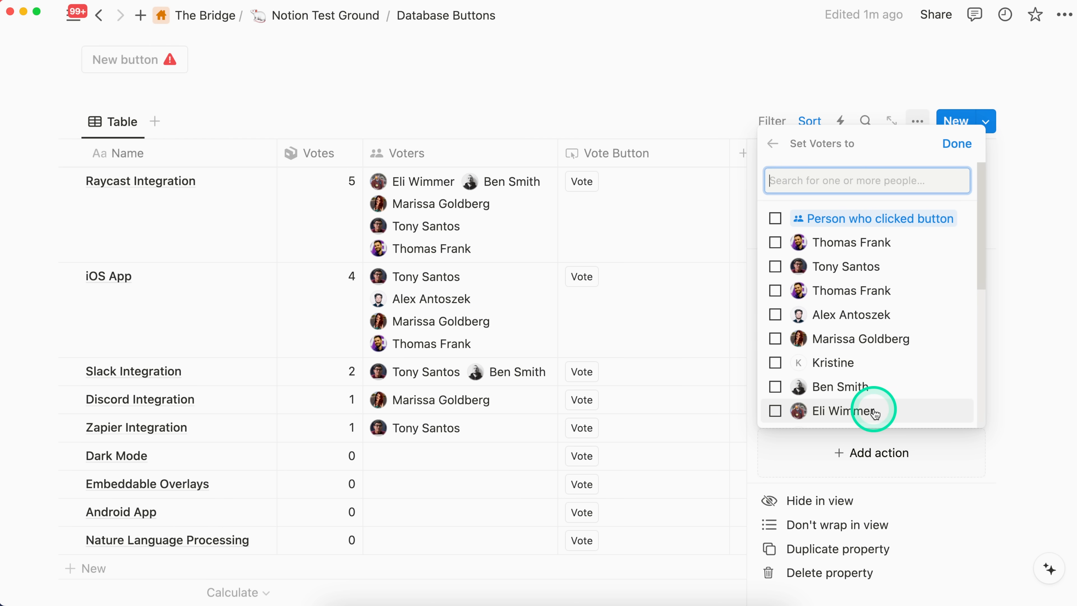
pyautogui.click(835, 220)
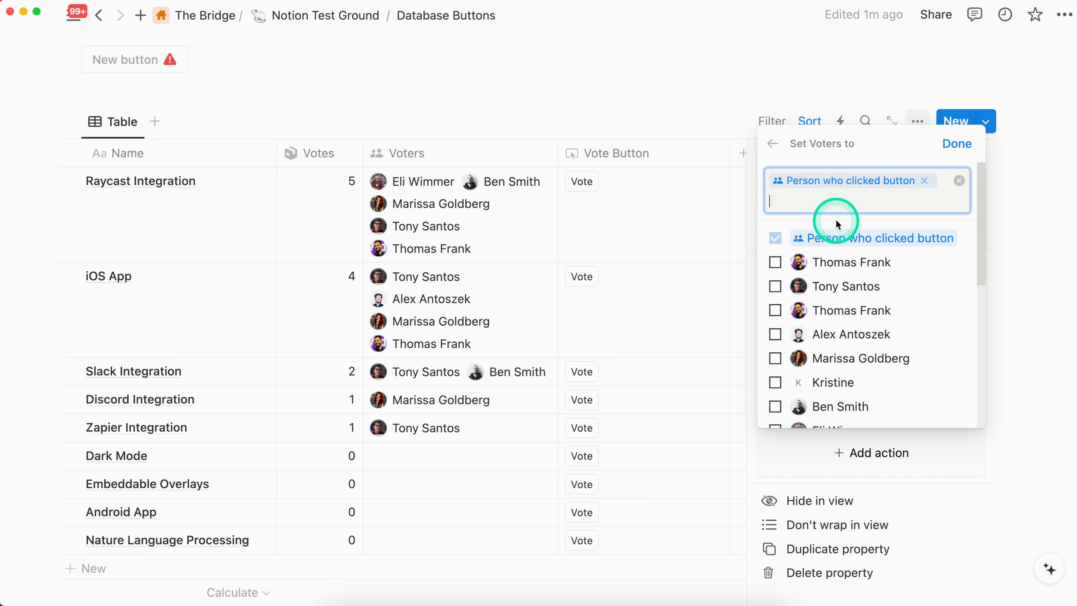
pyautogui.click(957, 144)
# Step: Change the Voters edit operation to Toggle and close the Vote Button property settings
pyautogui.scroll(-5, 926, 322)
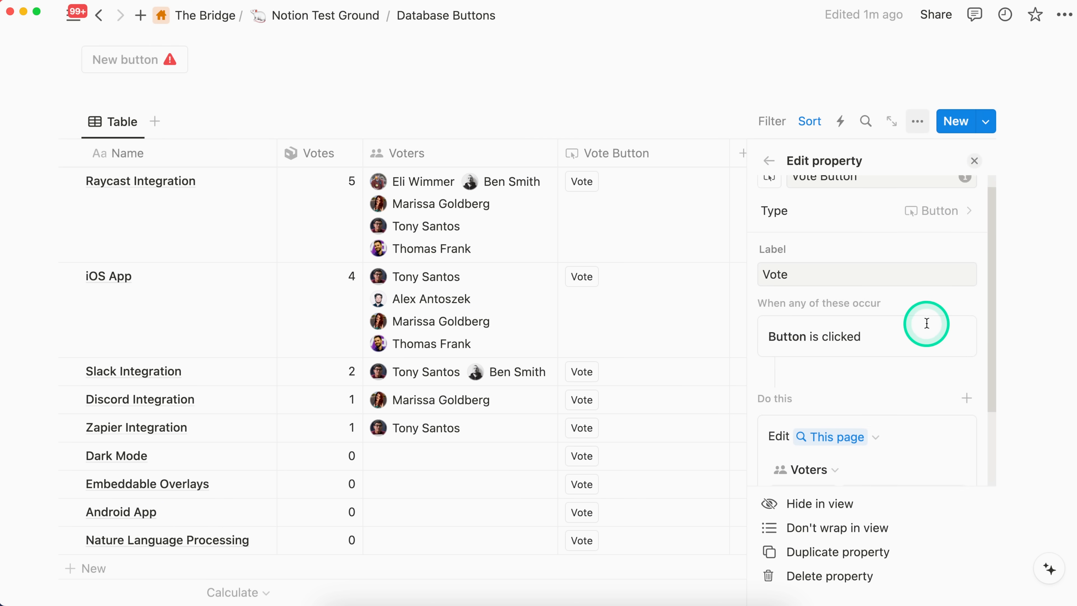
pyautogui.scroll(-1, 925, 332)
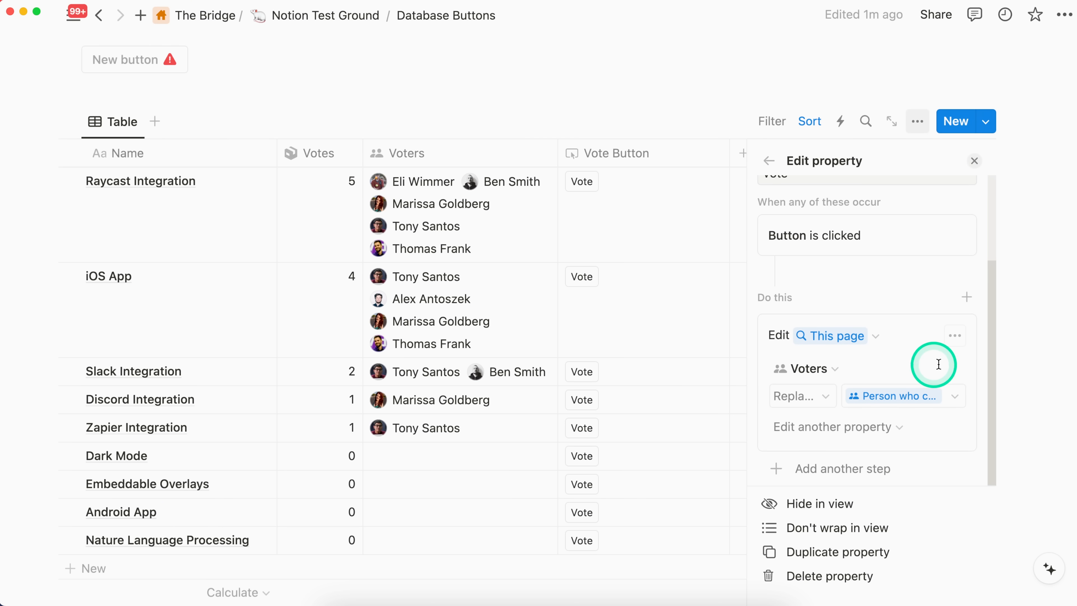
pyautogui.click(825, 397)
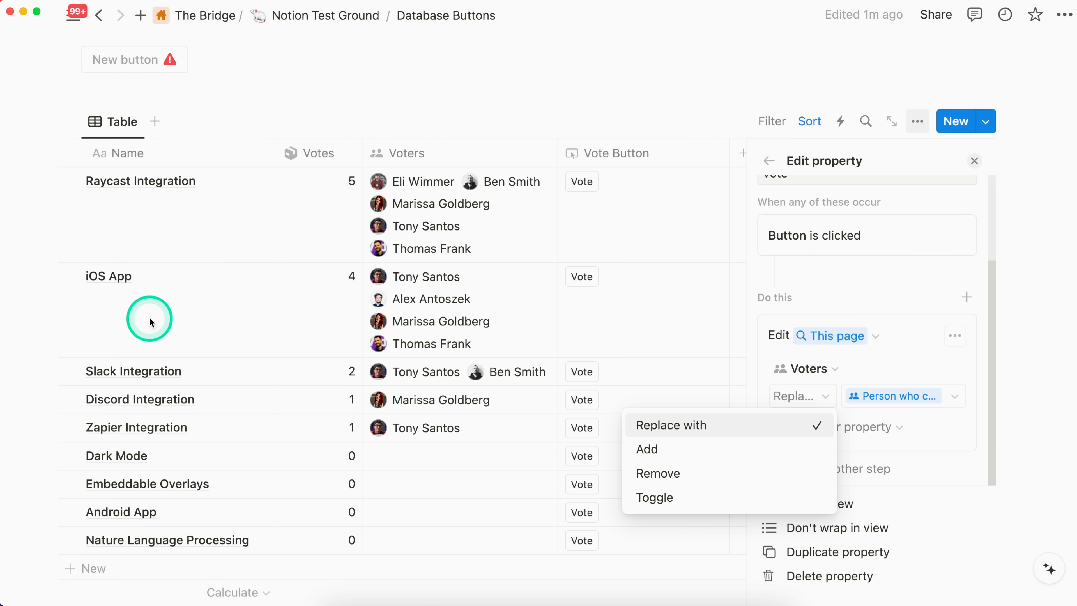
pyautogui.click(693, 498)
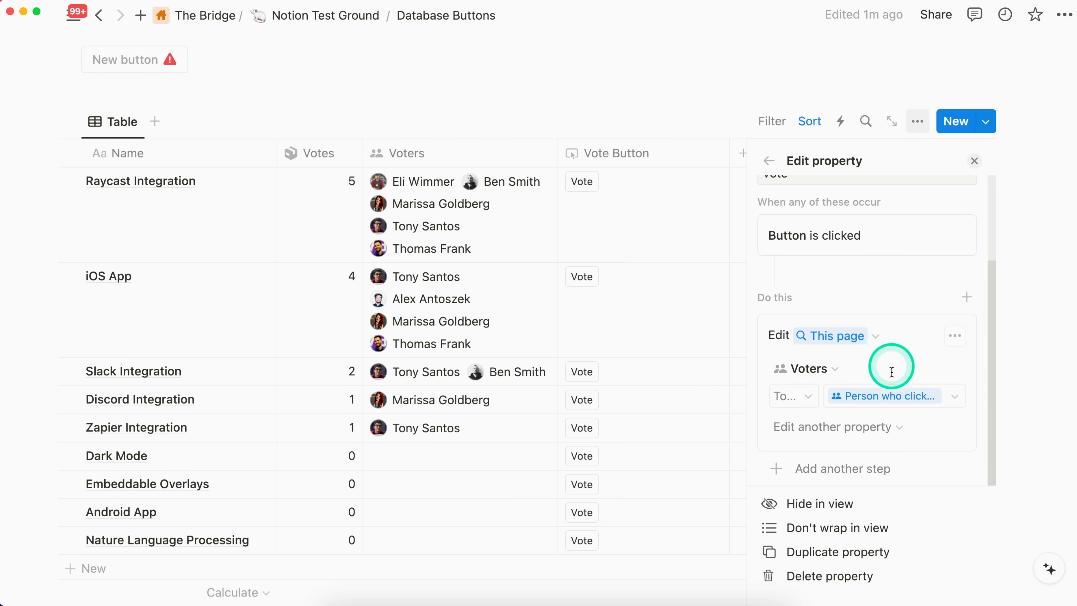
pyautogui.click(974, 161)
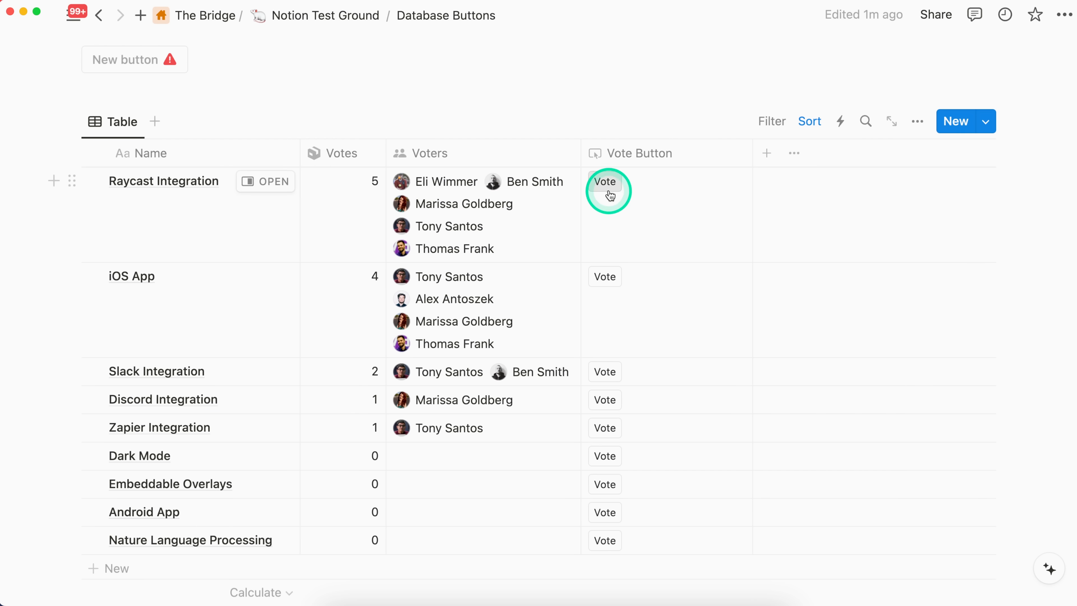
# Step: Test the Vote button on the Zapier Integration row by casting a vote and withdrawing it
pyautogui.scroll(-1, 619, 336)
pyautogui.click(610, 409)
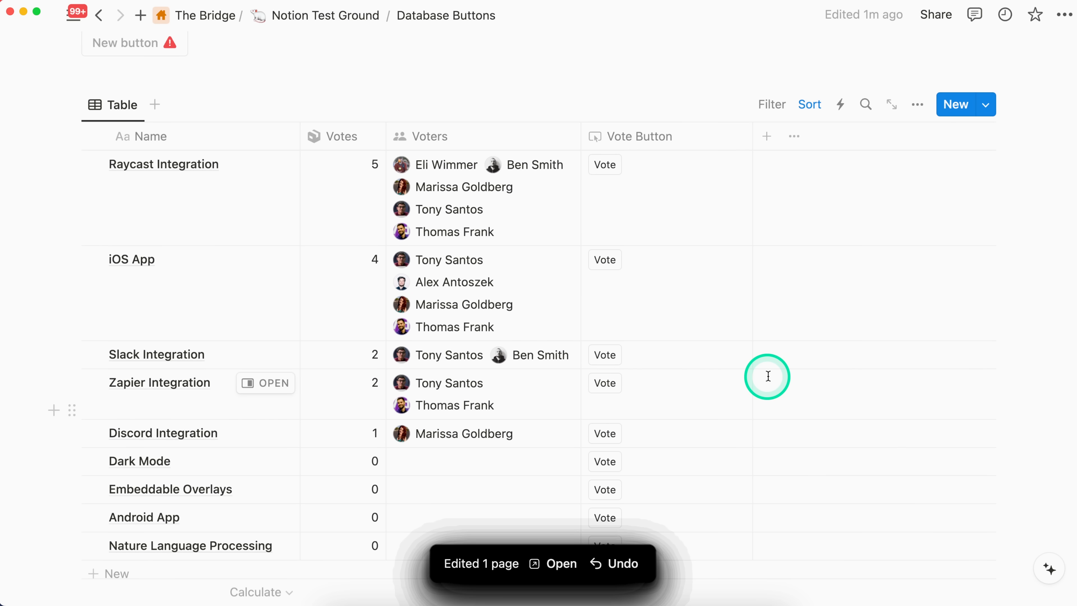
pyautogui.click(609, 387)
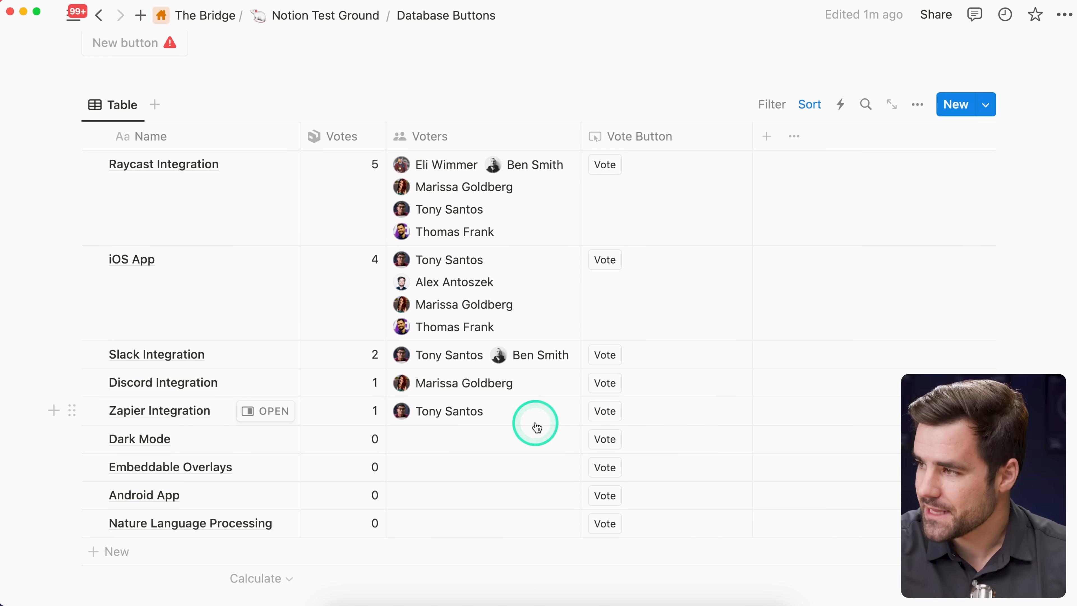
# Step: Delete the existing Complete button property from the Completion Date table
pyautogui.scroll(-5, 536, 425)
pyautogui.scroll(-6, 536, 422)
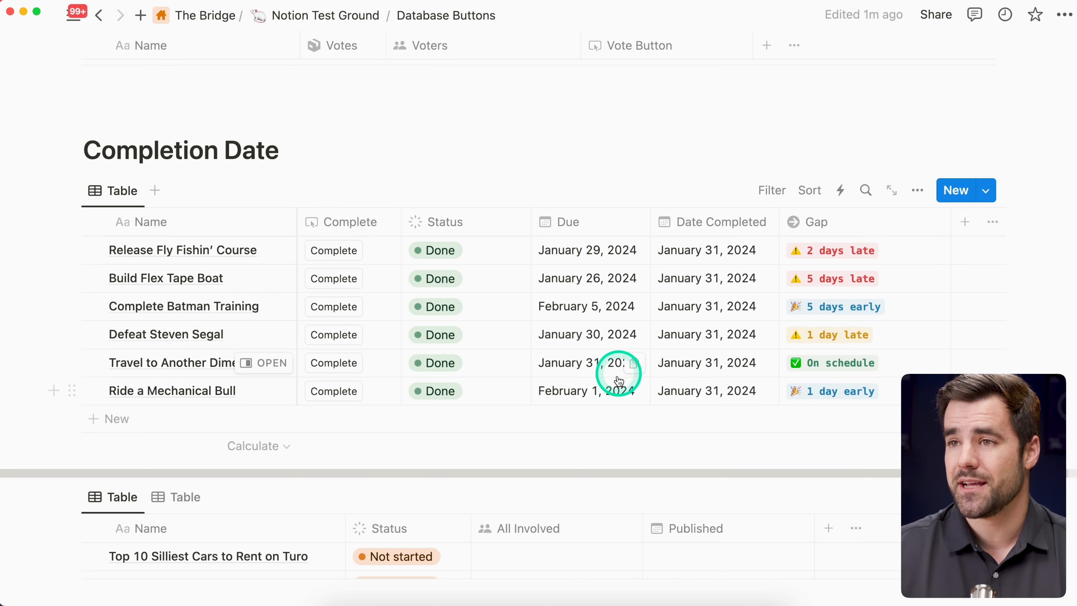
pyautogui.click(348, 225)
pyautogui.click(392, 392)
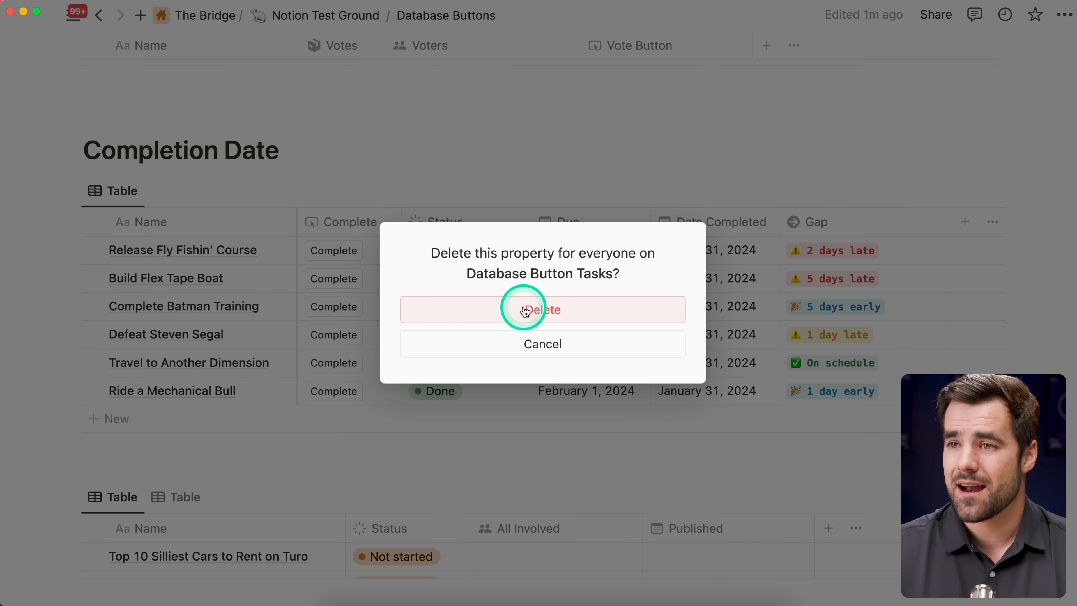
pyautogui.click(525, 309)
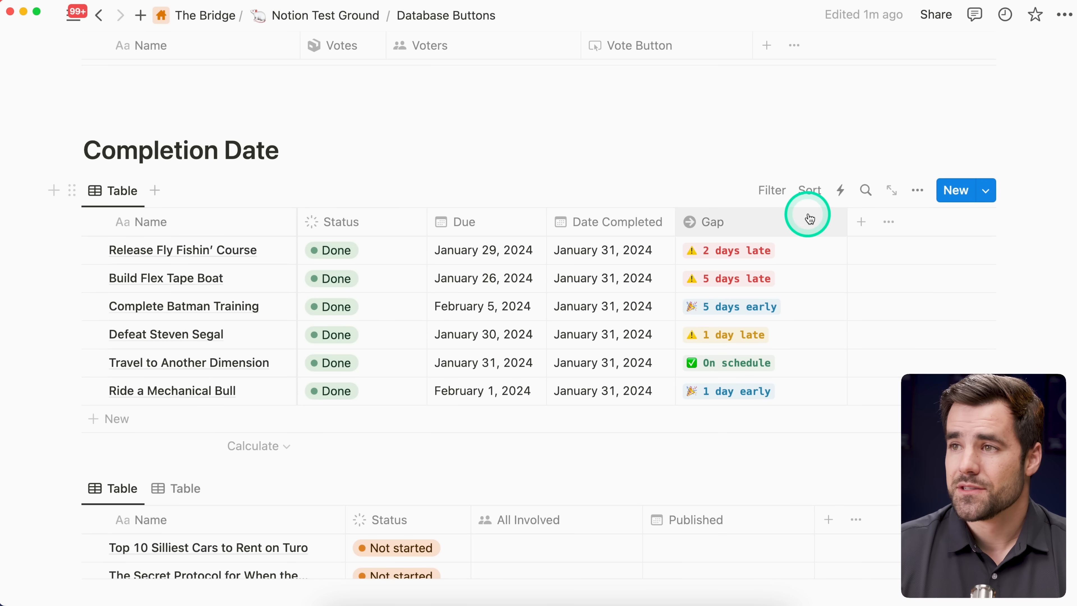
# Step: Add a new Button property named Complete to the Completion Date table
pyautogui.click(864, 221)
pyautogui.write('butt')
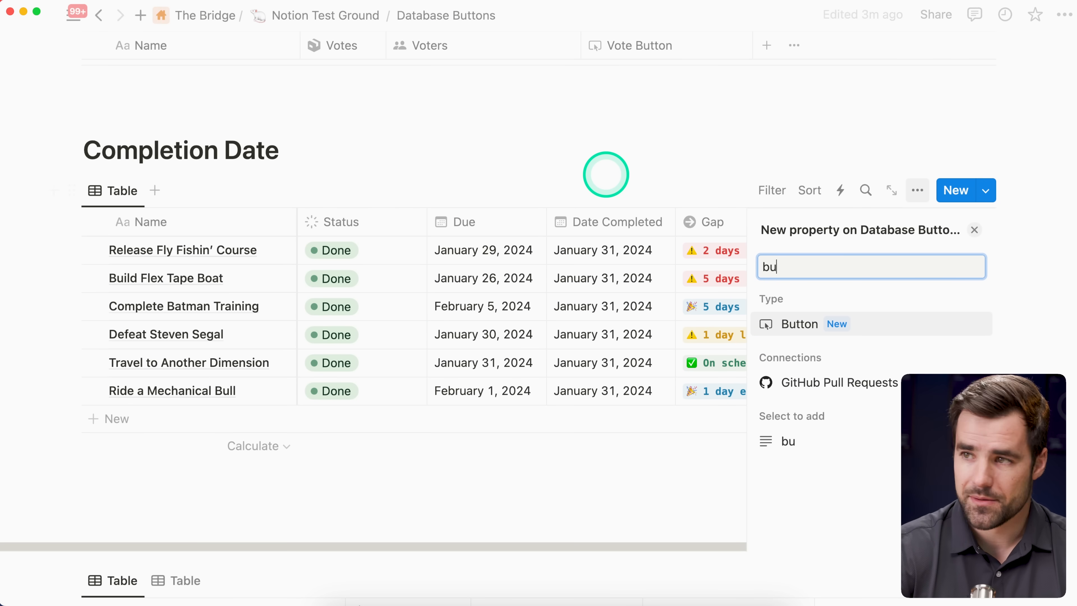
pyautogui.click(801, 326)
pyautogui.moveTo(844, 278); pyautogui.dragTo(746, 255)
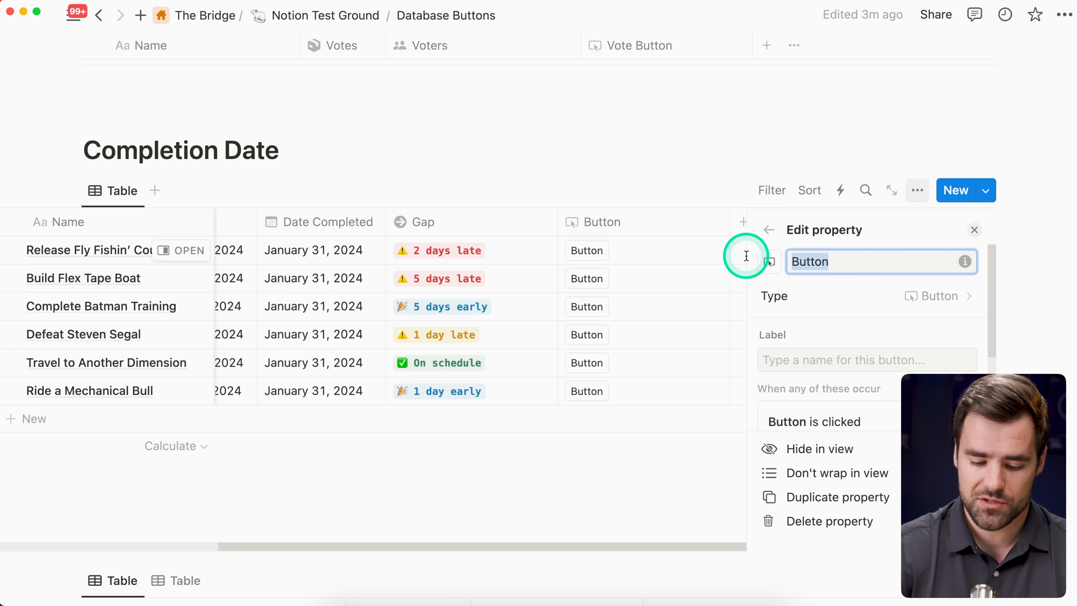
pyautogui.press('BackSpace')
pyautogui.write('Complete')
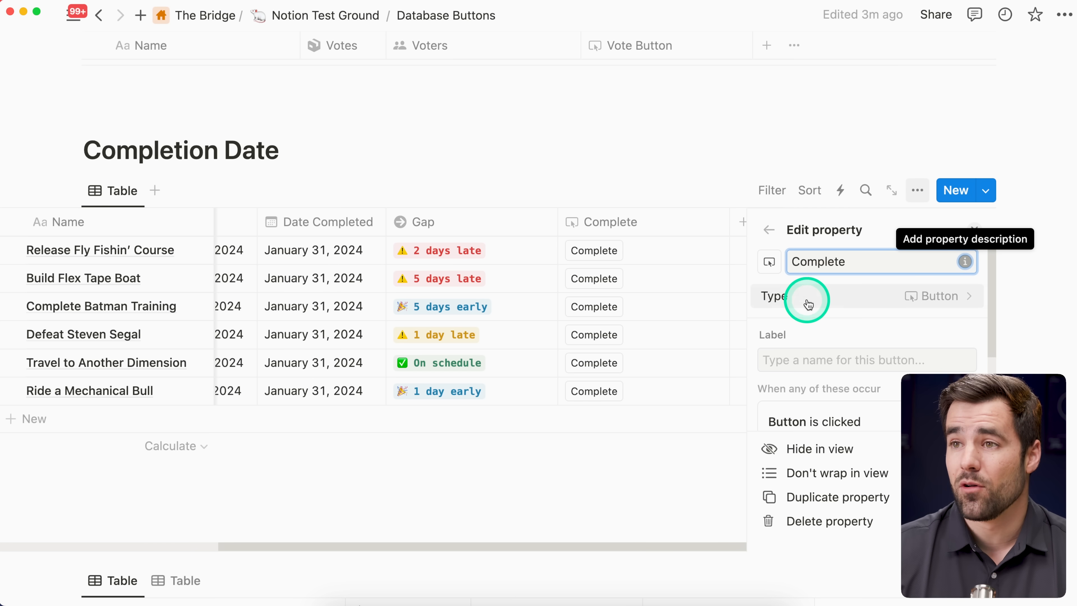
# Step: Add an action to the Complete button that sets Date Completed to Today
pyautogui.scroll(-1, 831, 324)
pyautogui.scroll(-5, 865, 322)
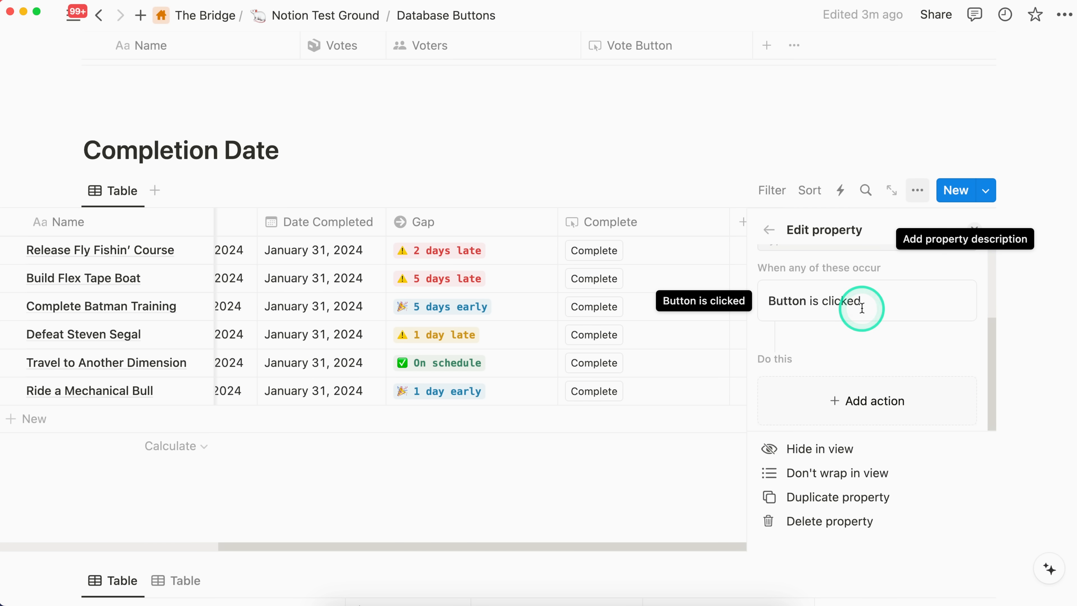
pyautogui.click(886, 326)
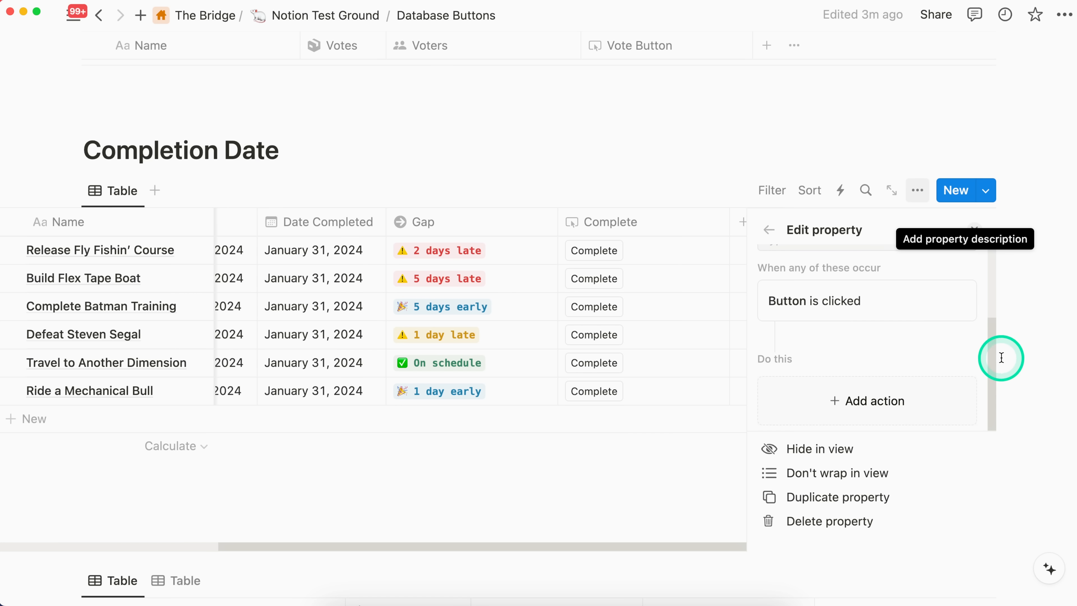
pyautogui.scroll(3, 993, 359)
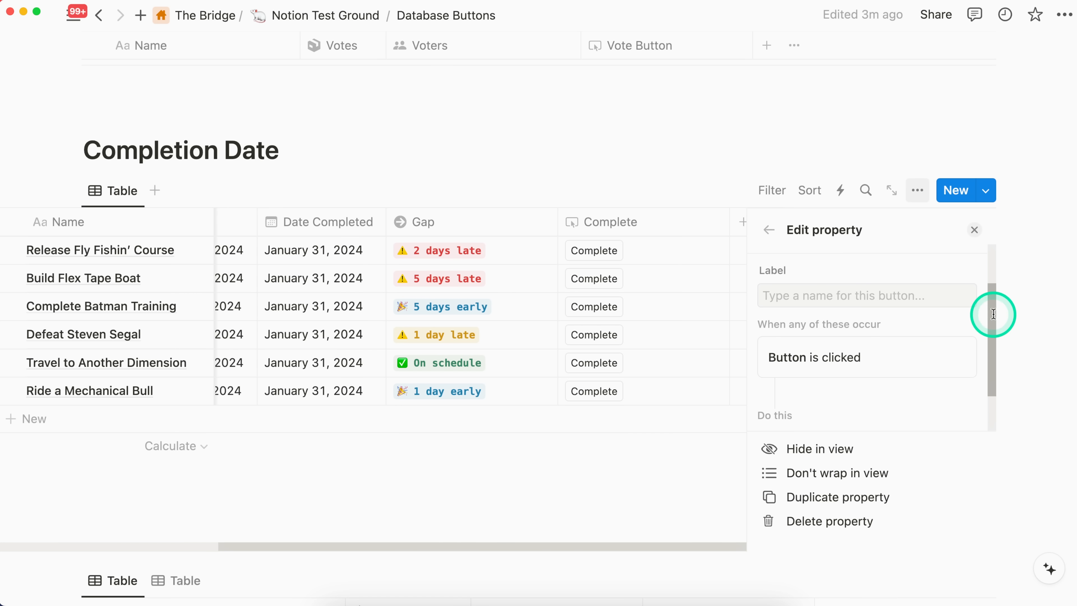
pyautogui.moveTo(992, 307); pyautogui.dragTo(993, 330)
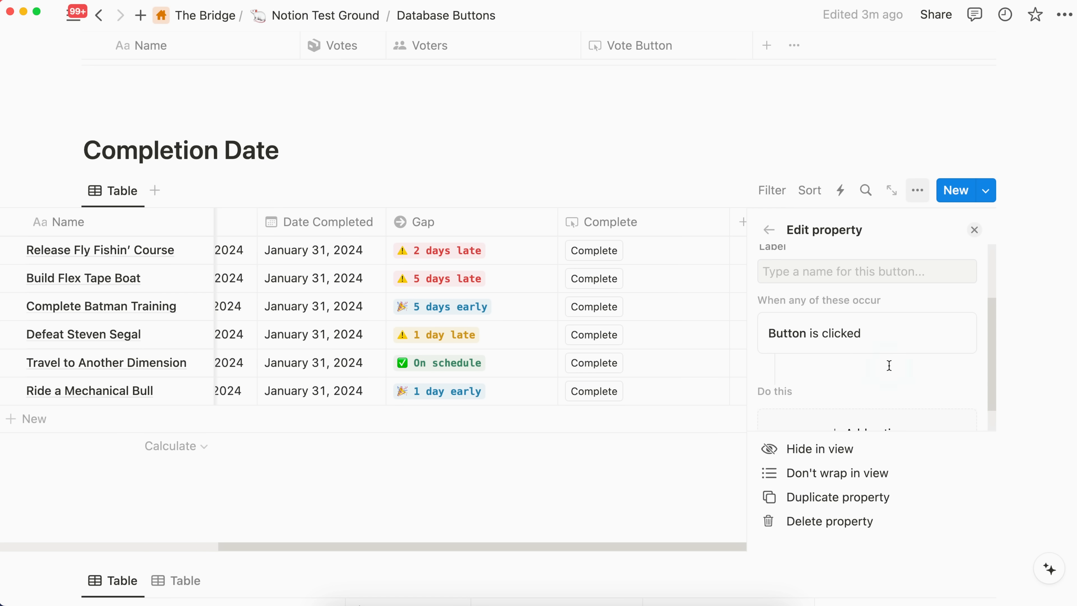
pyautogui.scroll(-1, 890, 366)
pyautogui.scroll(-1, 852, 352)
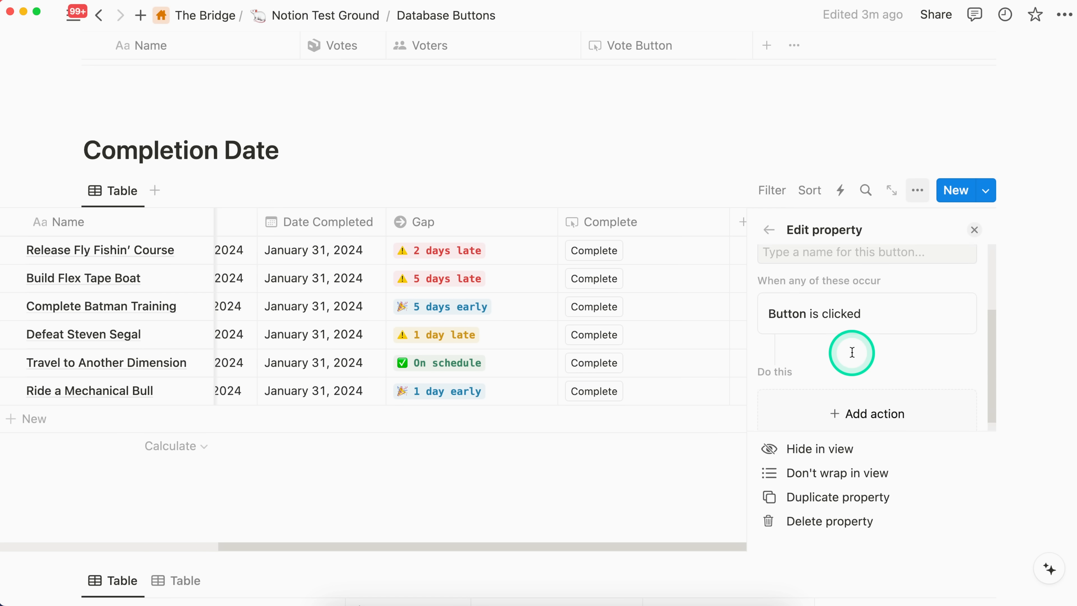
pyautogui.scroll(-1, 854, 350)
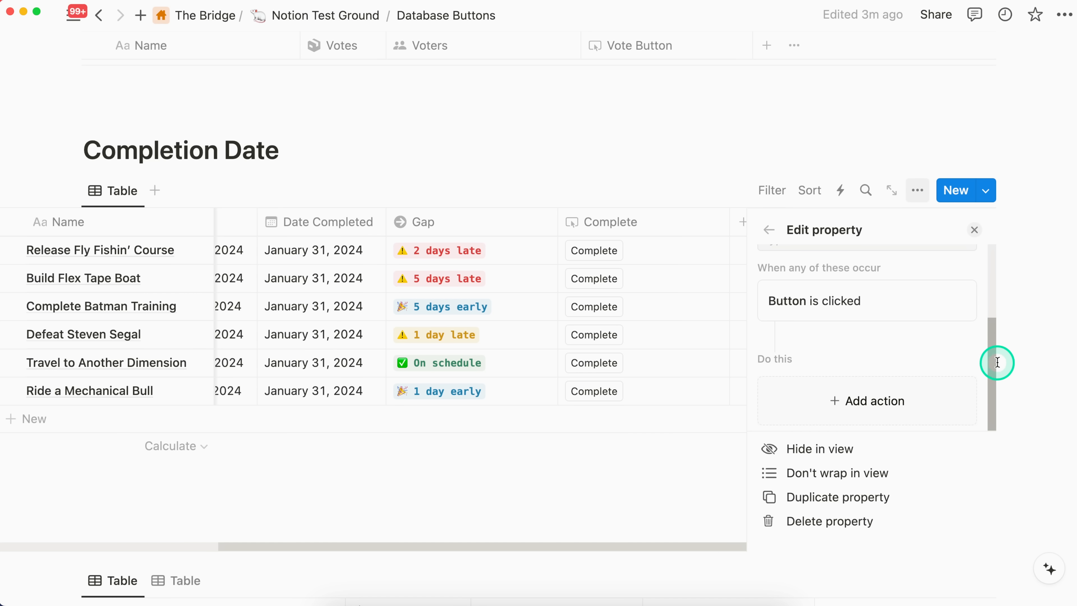
pyautogui.click(861, 399)
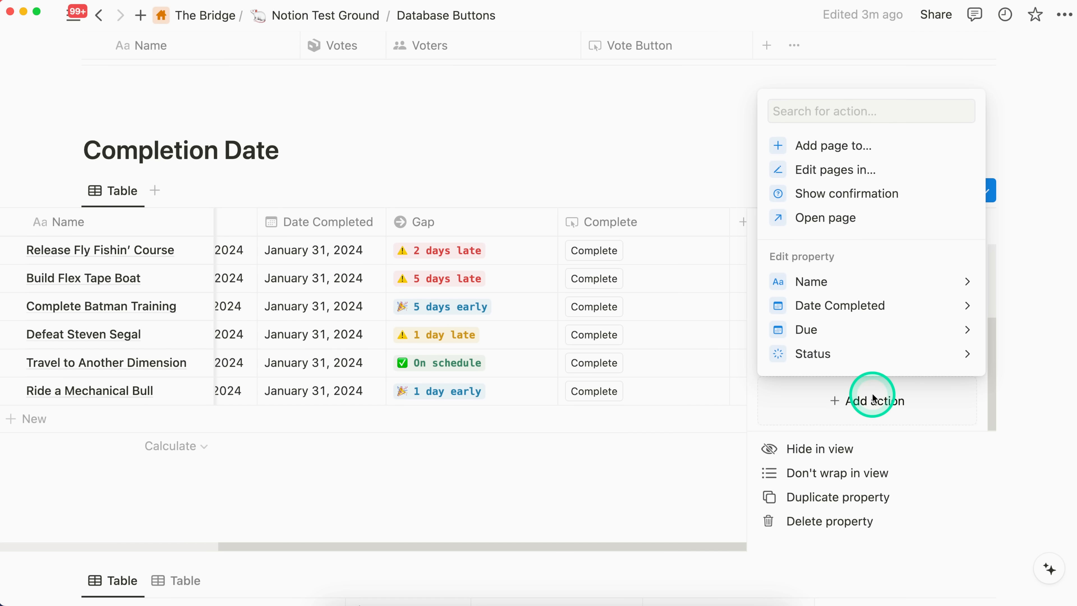
pyautogui.click(875, 306)
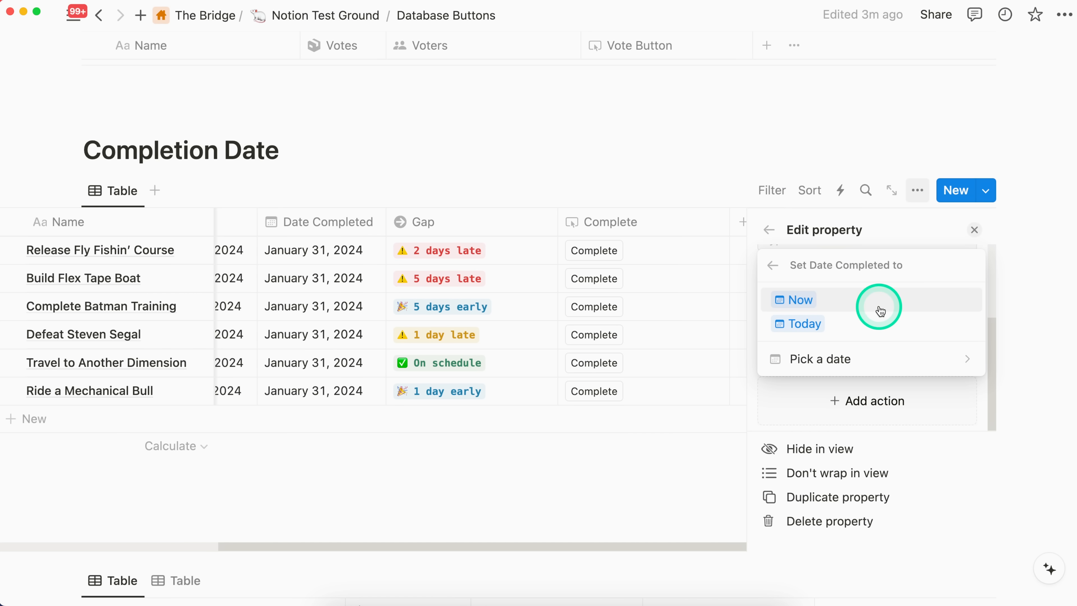
pyautogui.click(832, 322)
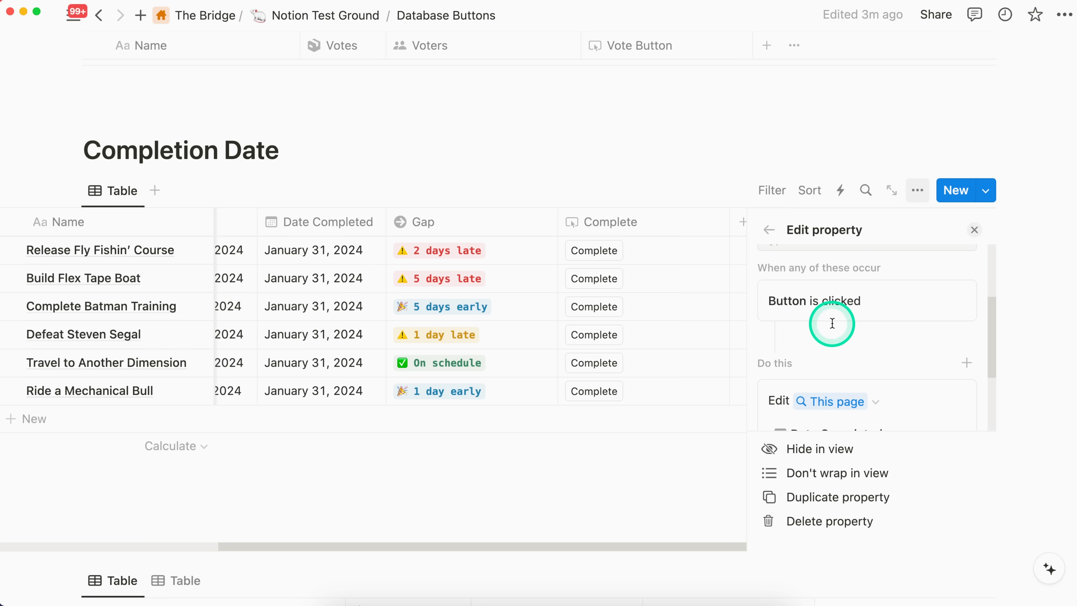
pyautogui.moveTo(995, 325); pyautogui.dragTo(995, 375)
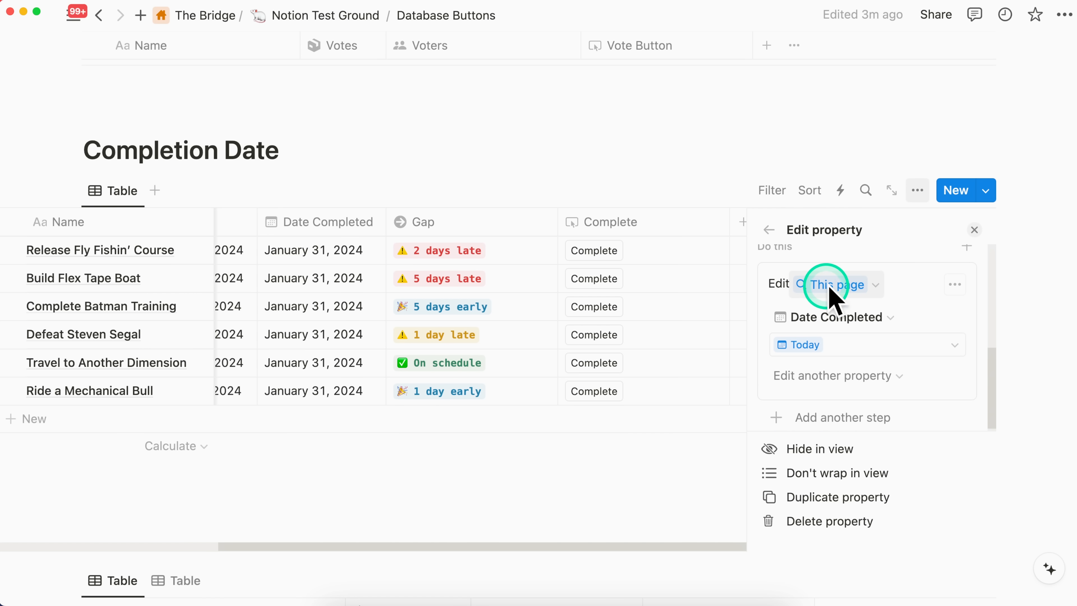
# Step: Review the pages and databases the edit action can target, keeping This page selected
pyautogui.click(880, 280)
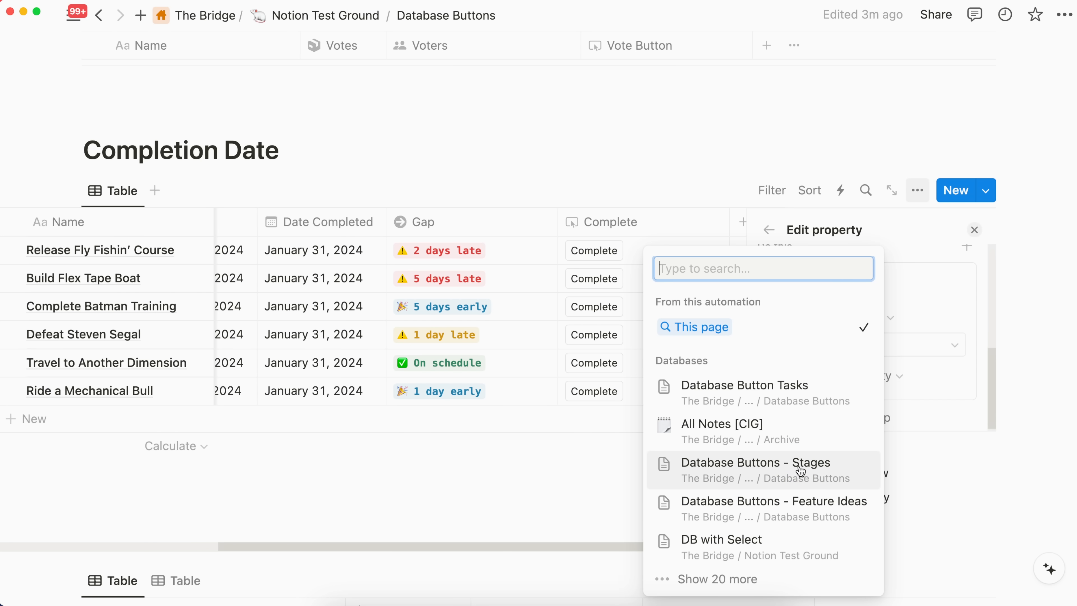
pyautogui.click(897, 312)
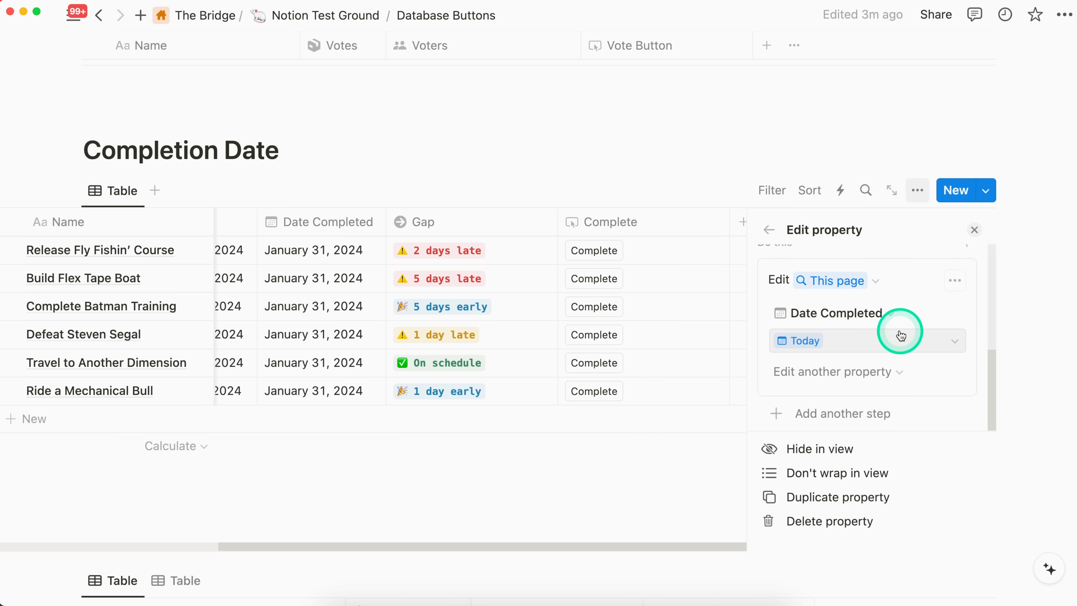
pyautogui.click(617, 312)
pyautogui.hscroll(-8, 610, 314)
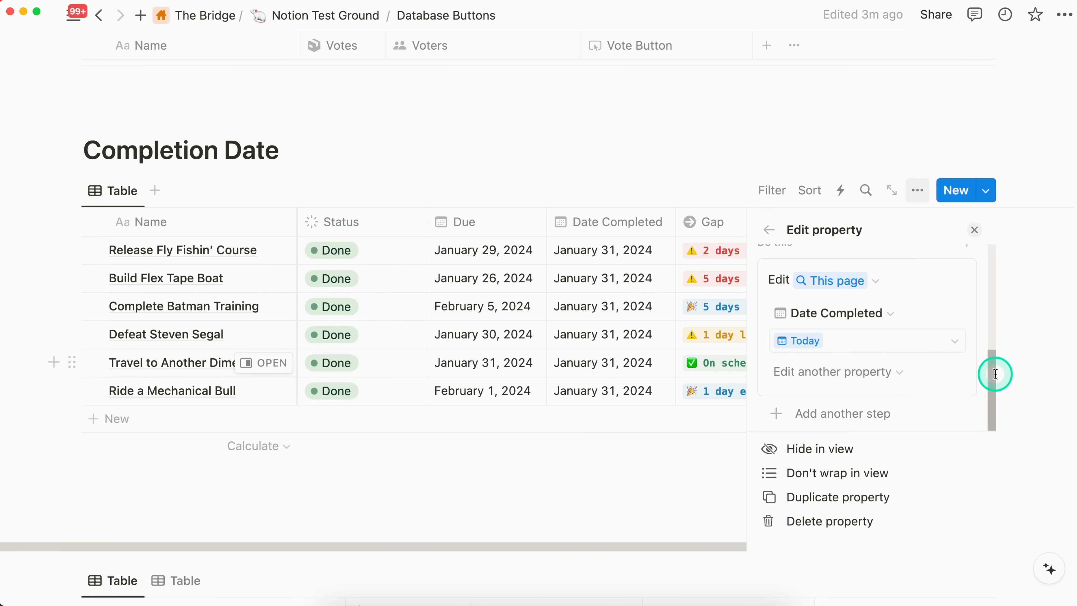
# Step: Include the Status property in the same edit action and set it to Done
pyautogui.click(838, 372)
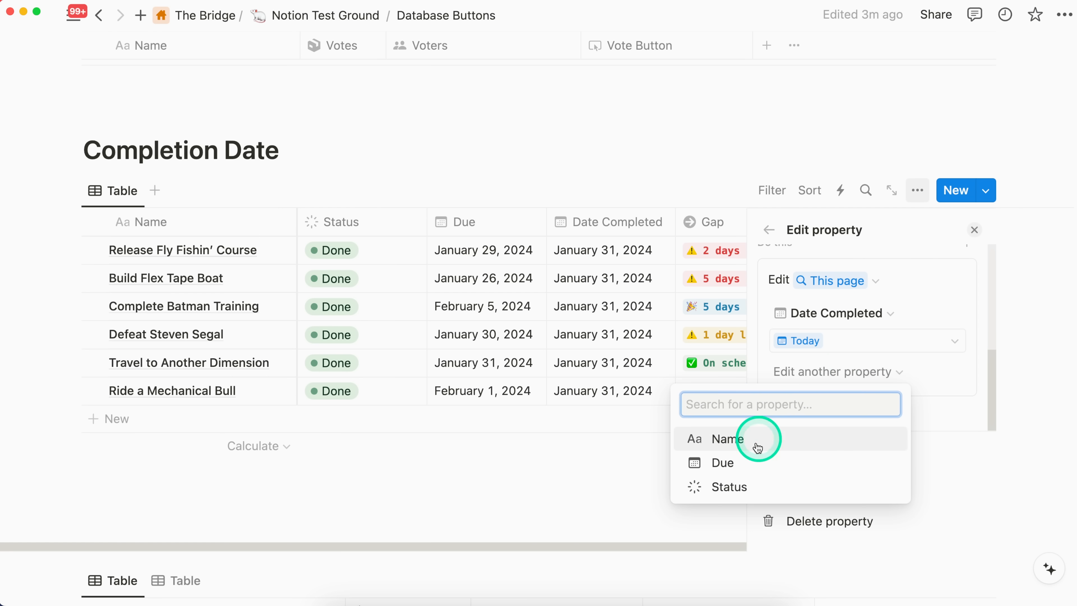
pyautogui.click(735, 487)
pyautogui.click(894, 409)
pyautogui.click(802, 394)
pyautogui.moveTo(991, 374); pyautogui.dragTo(993, 418)
# Step: Check the actions offered for another step, dismiss them and remove Status from the edit action
pyautogui.click(850, 410)
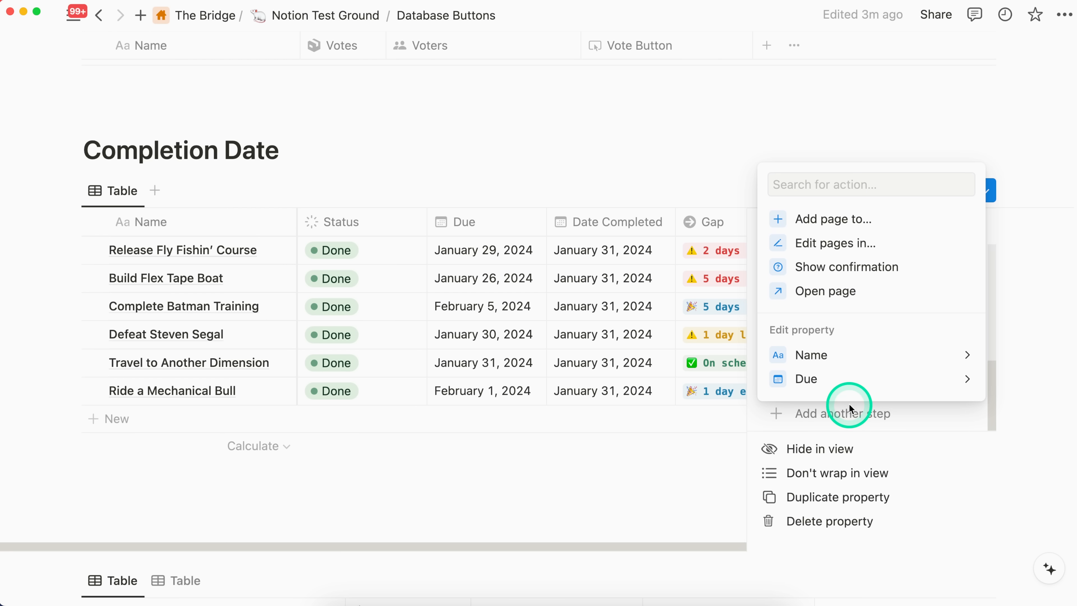
pyautogui.click(951, 356)
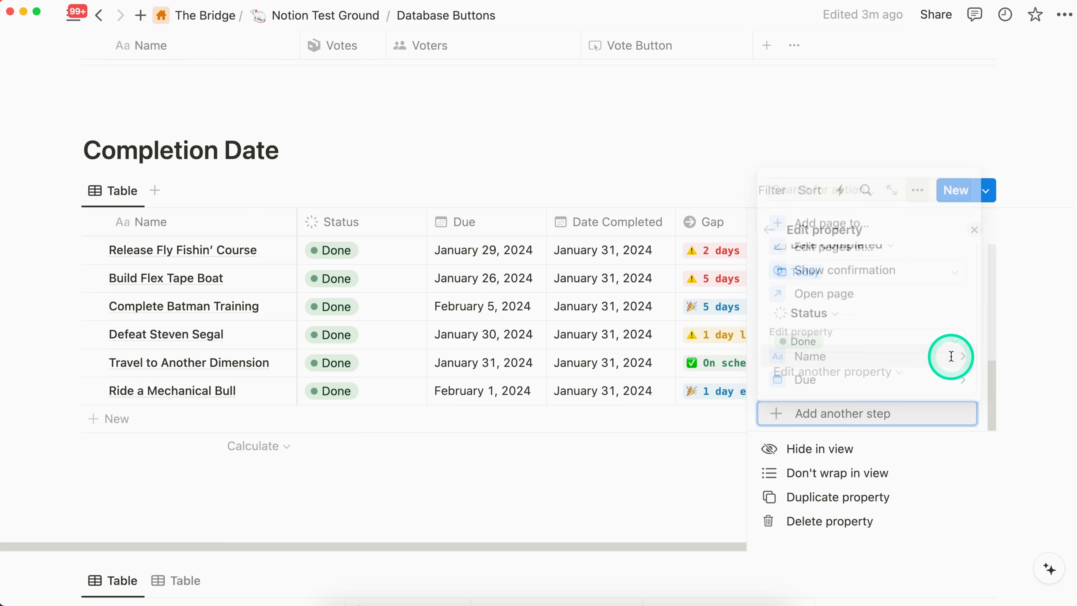
pyautogui.click(835, 331)
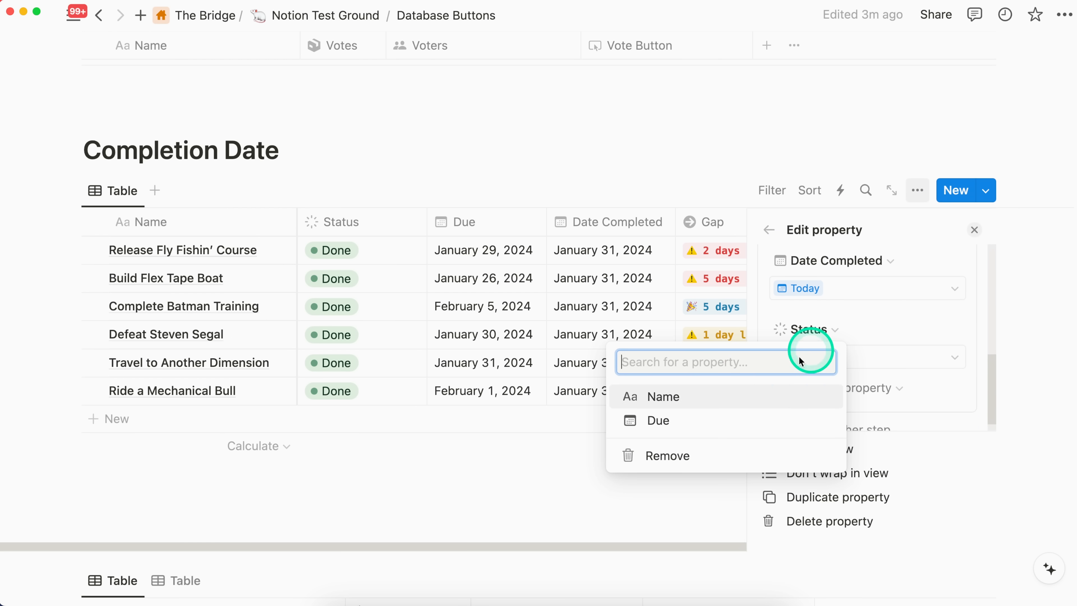
pyautogui.click(691, 454)
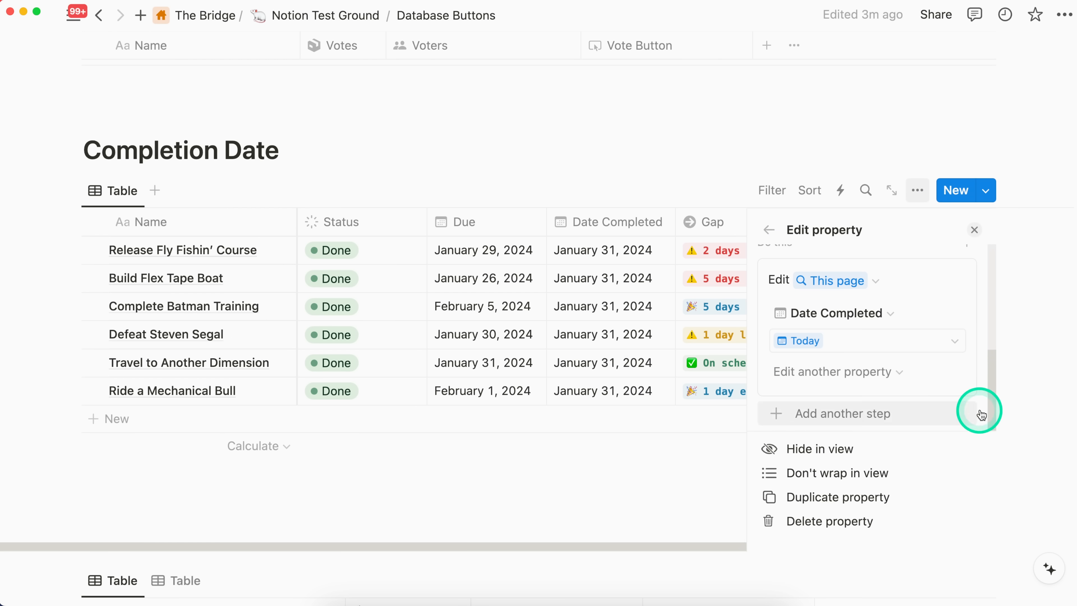
# Step: Add a second edit action on This page to the Complete button that sets Status to Done, and close the settings
pyautogui.click(855, 420)
pyautogui.click(865, 384)
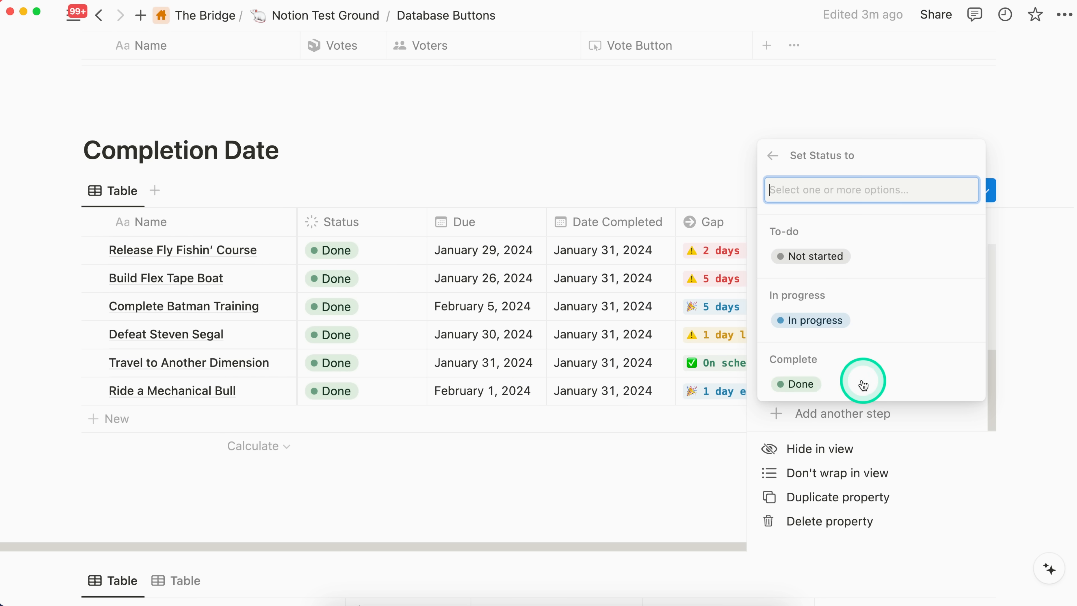
pyautogui.click(818, 380)
pyautogui.moveTo(997, 357); pyautogui.dragTo(989, 400)
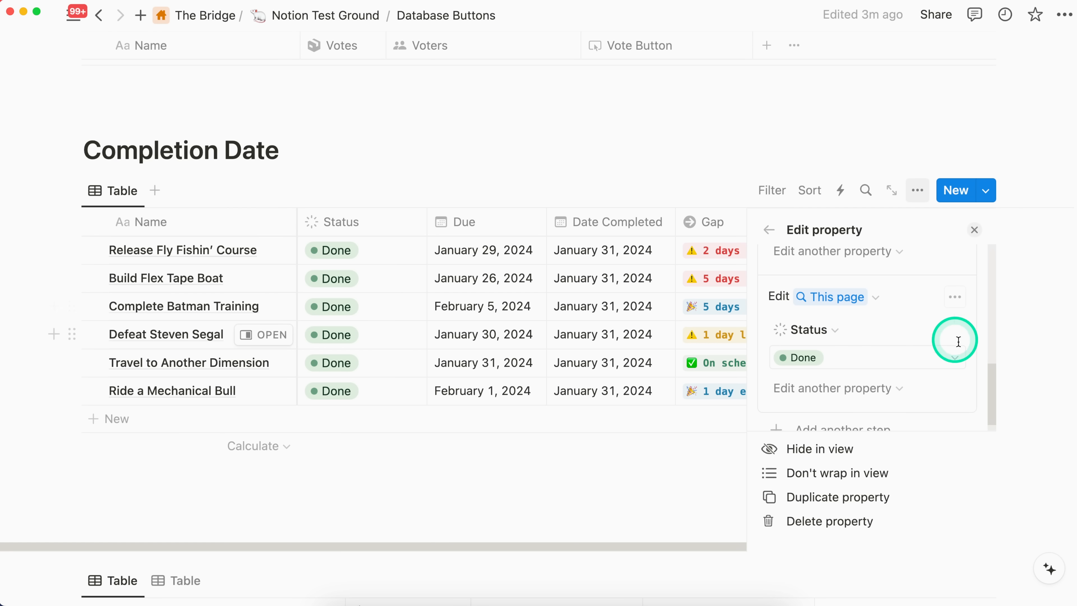
pyautogui.click(975, 230)
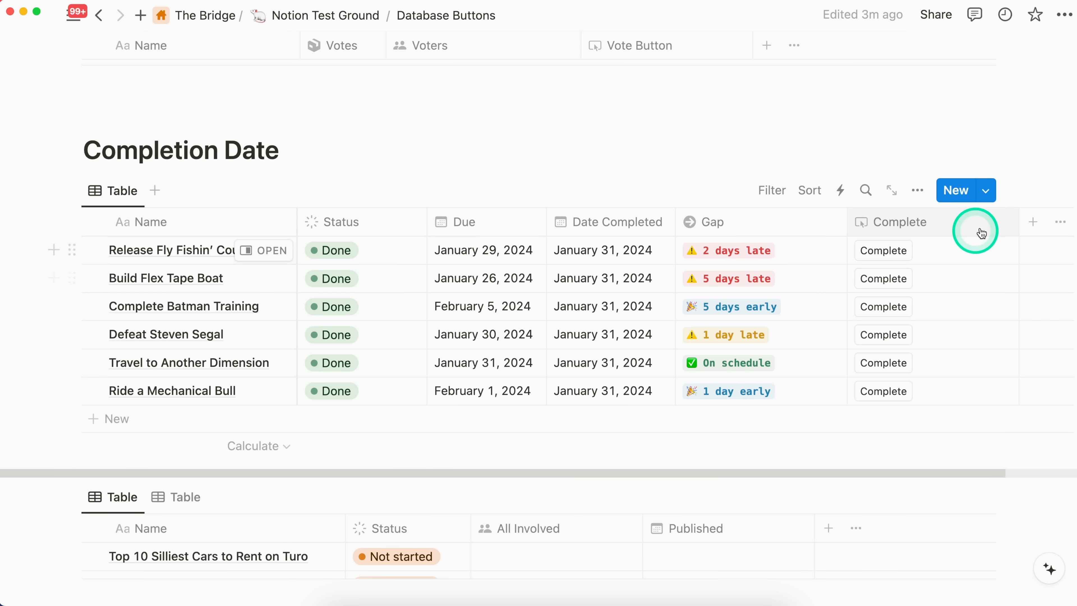
# Step: Move the Complete column before Status, reset every task's Status to Not started and clear all Date Completed values
pyautogui.moveTo(1019, 223); pyautogui.dragTo(335, 250)
pyautogui.click(471, 243)
pyautogui.click(452, 308)
pyautogui.click(446, 278)
pyautogui.click(451, 336)
pyautogui.click(445, 306)
pyautogui.click(451, 364)
pyautogui.click(445, 334)
pyautogui.click(450, 372)
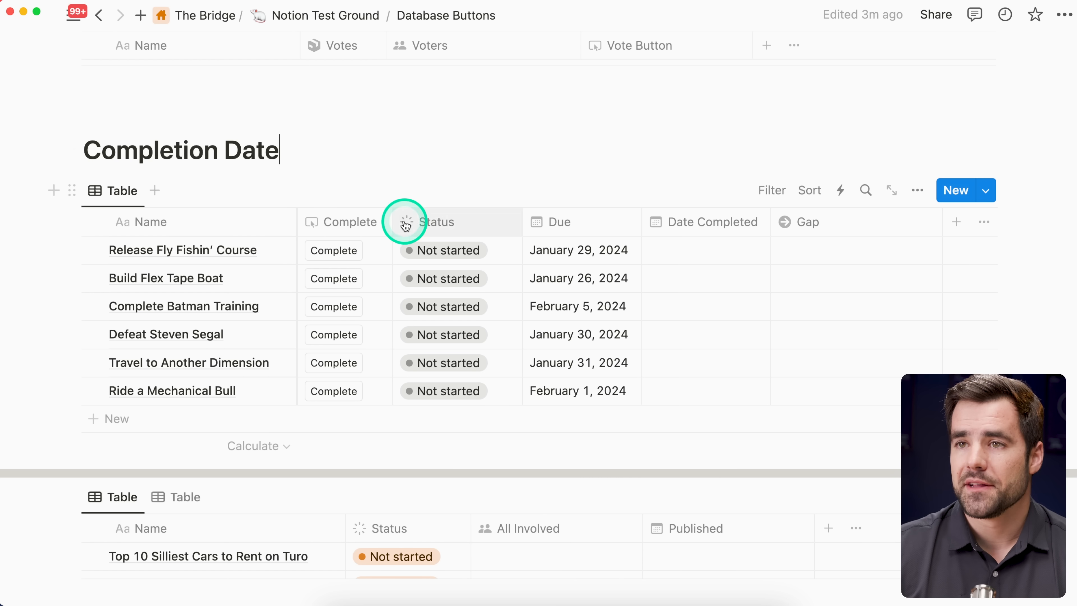
# Step: Run the Complete button for Release Fly Fishin' Course and review the formula behind its Gap value
pyautogui.click(334, 251)
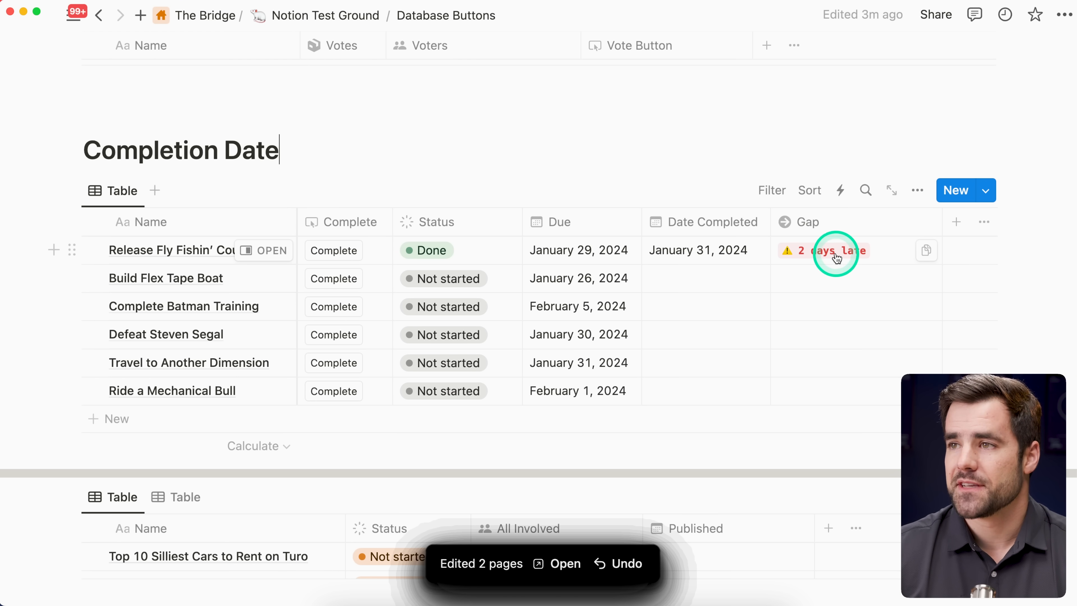
pyautogui.click(870, 251)
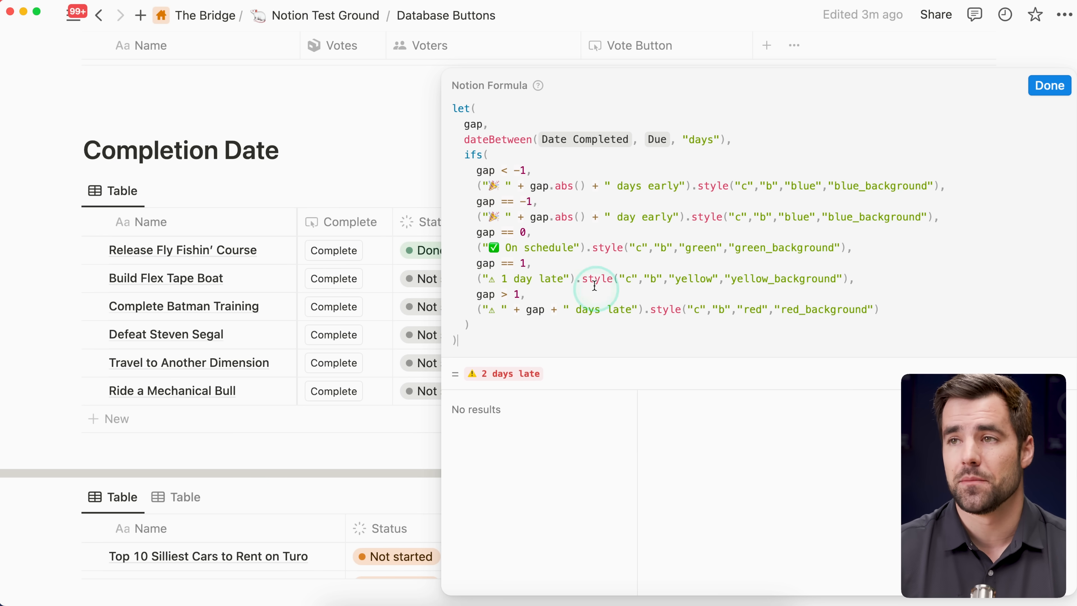
pyautogui.click(1050, 86)
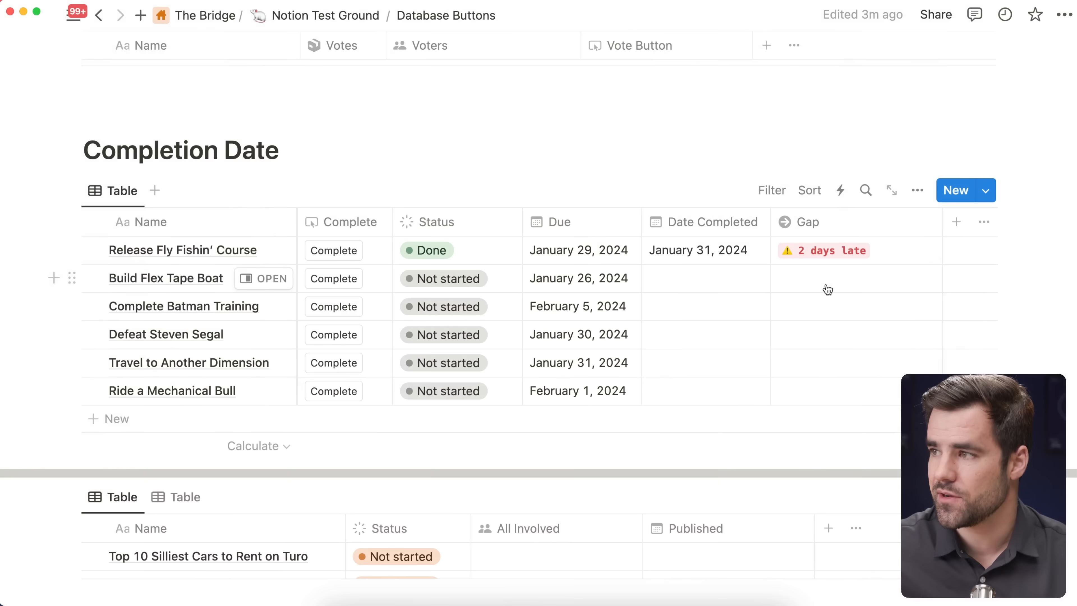
# Step: Examine the Limitations list at the end of the page, including the point on dynamic Date property values, with the page enlarged
pyautogui.scroll(-10, 831, 287)
pyautogui.scroll(-5, 857, 297)
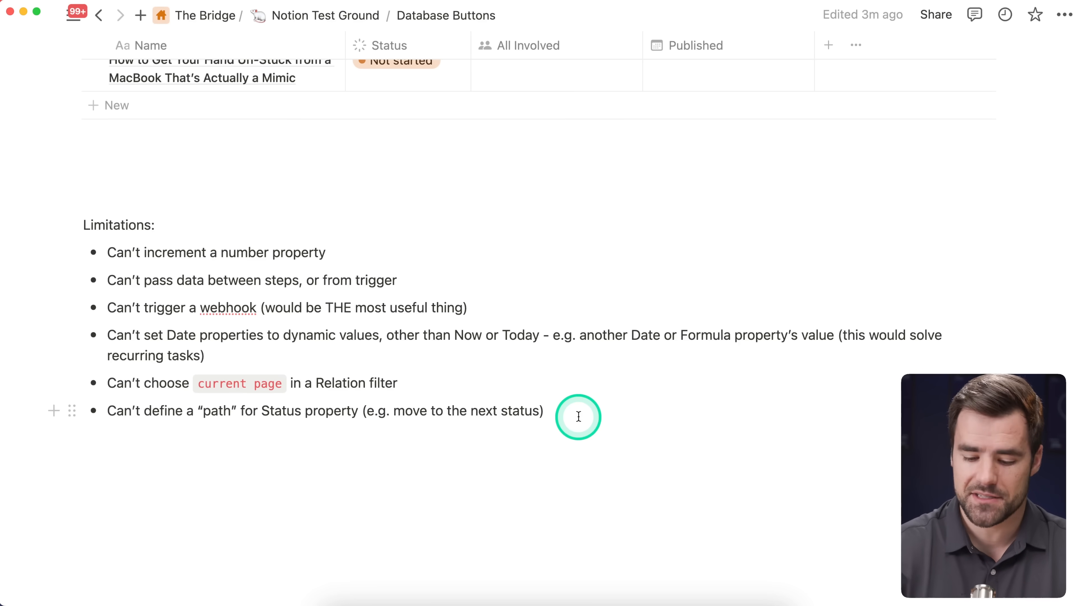
pyautogui.press('super+equal')
pyautogui.press('super+equal')
pyautogui.scroll(-2, 578, 416)
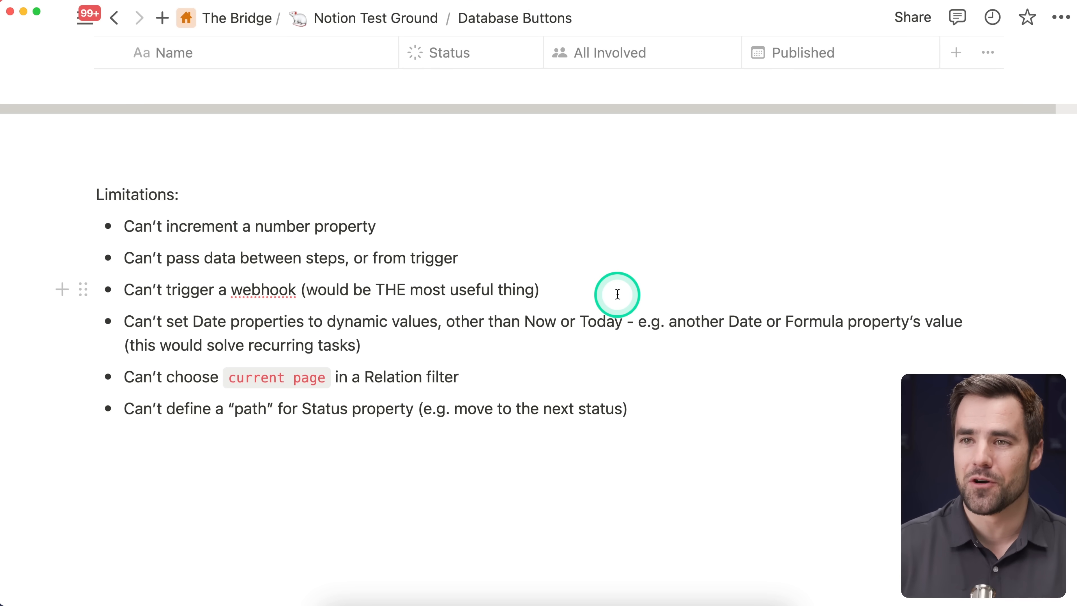
pyautogui.click(618, 294)
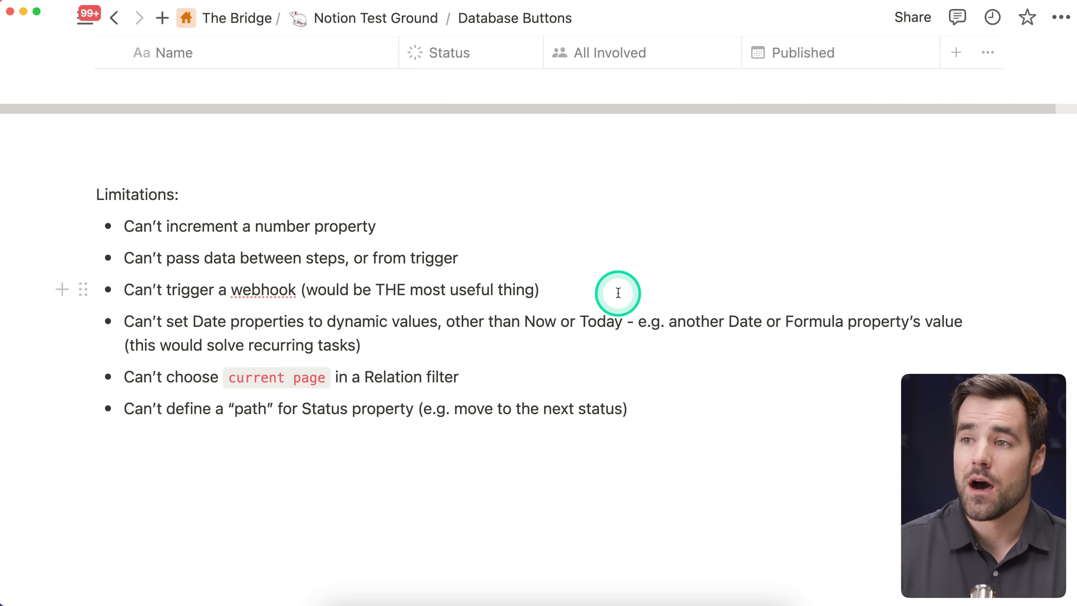
pyautogui.click(430, 341)
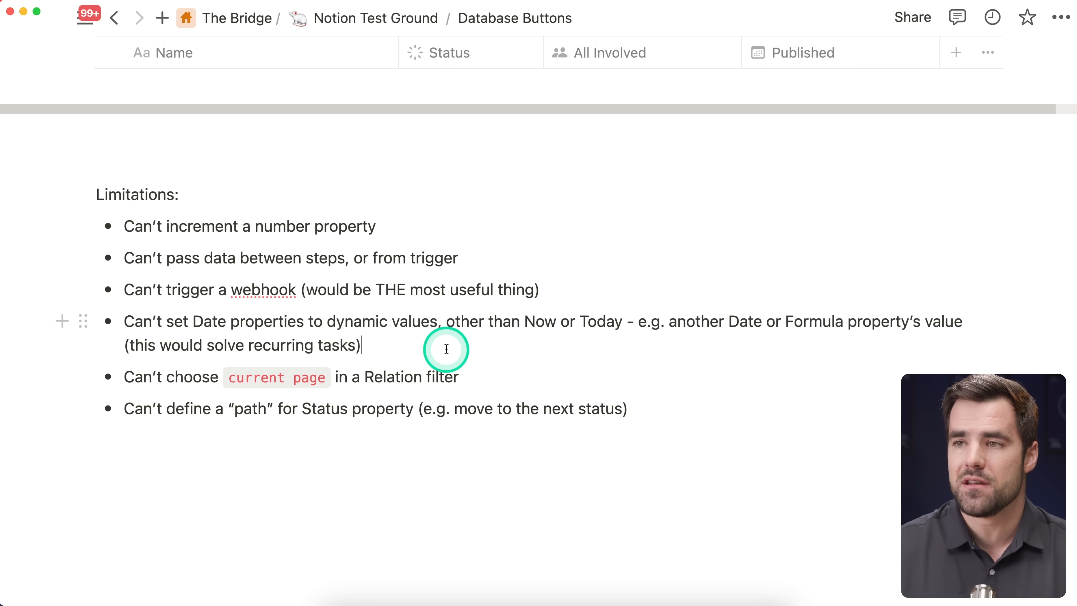
# Step: Review the values the Complete button's edit action can assign to Date Completed, including picking a date, and close without changing it
pyautogui.scroll(10, 611, 376)
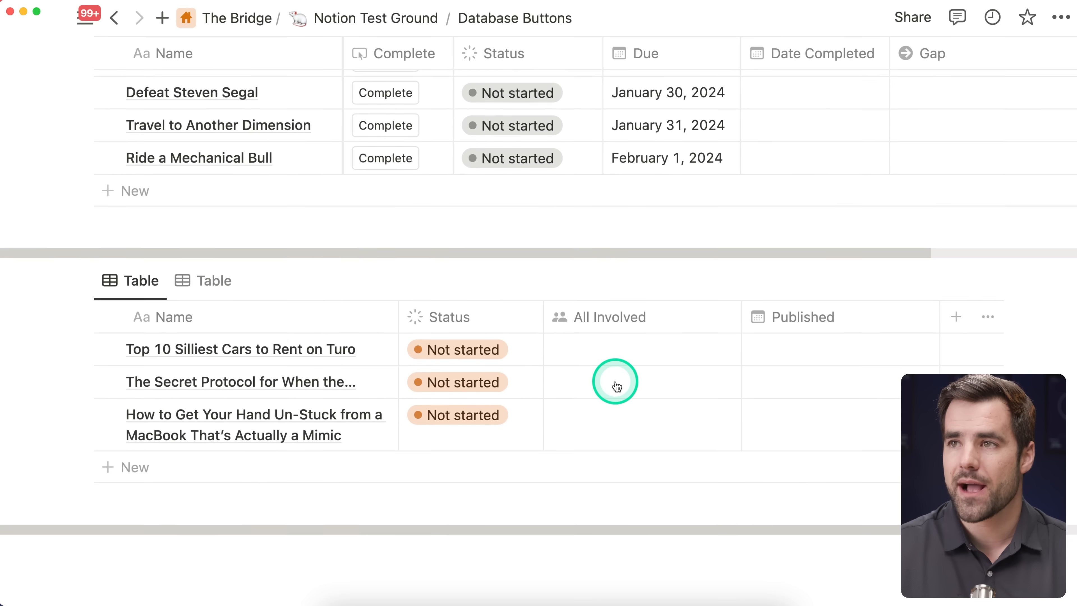
pyautogui.scroll(5, 616, 386)
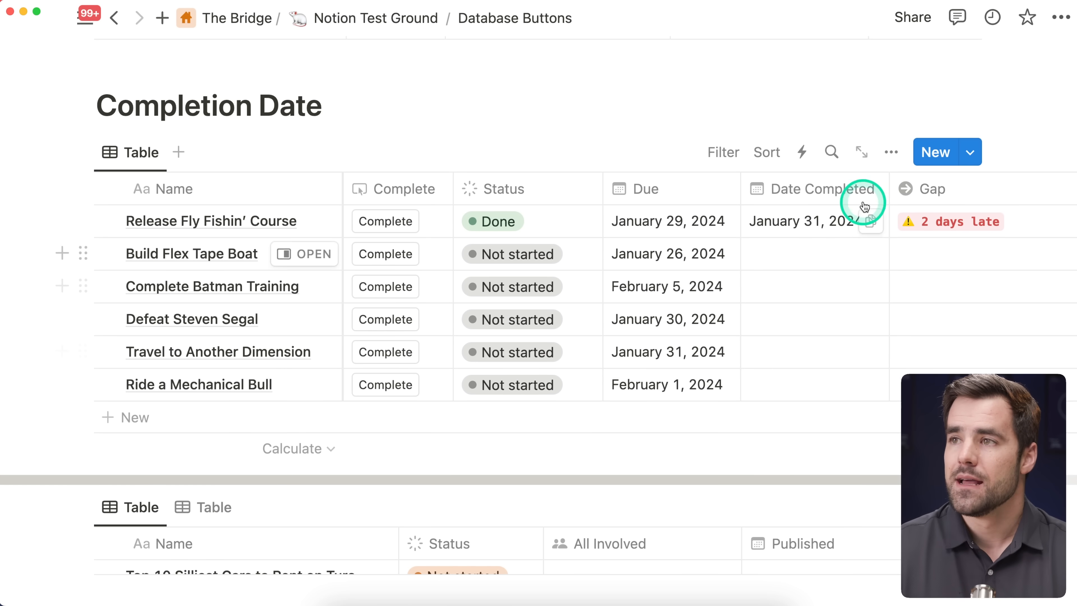
pyautogui.click(891, 152)
pyautogui.click(895, 310)
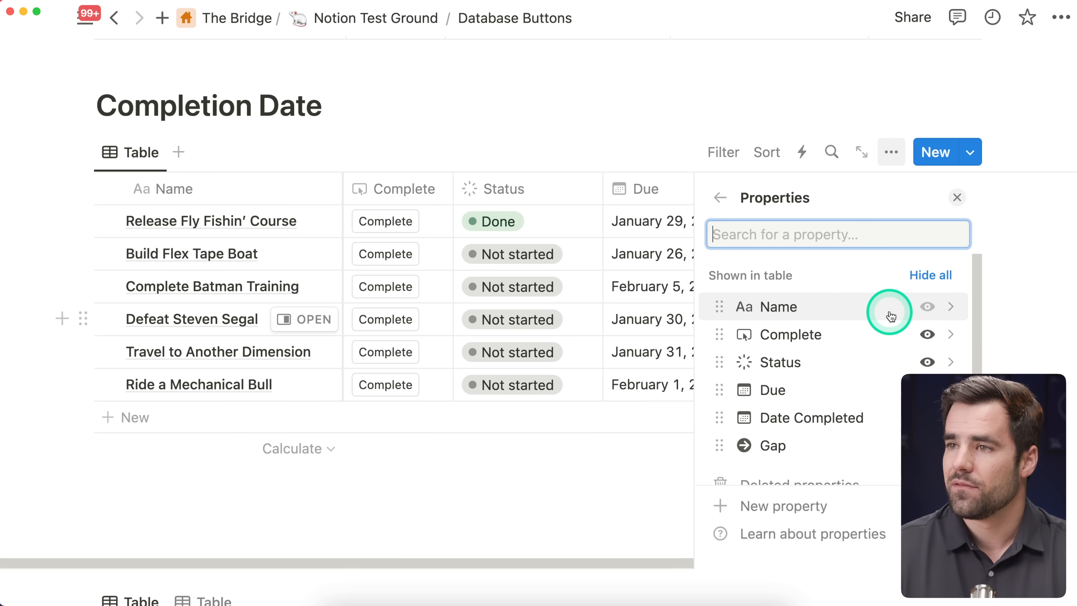
pyautogui.click(837, 318)
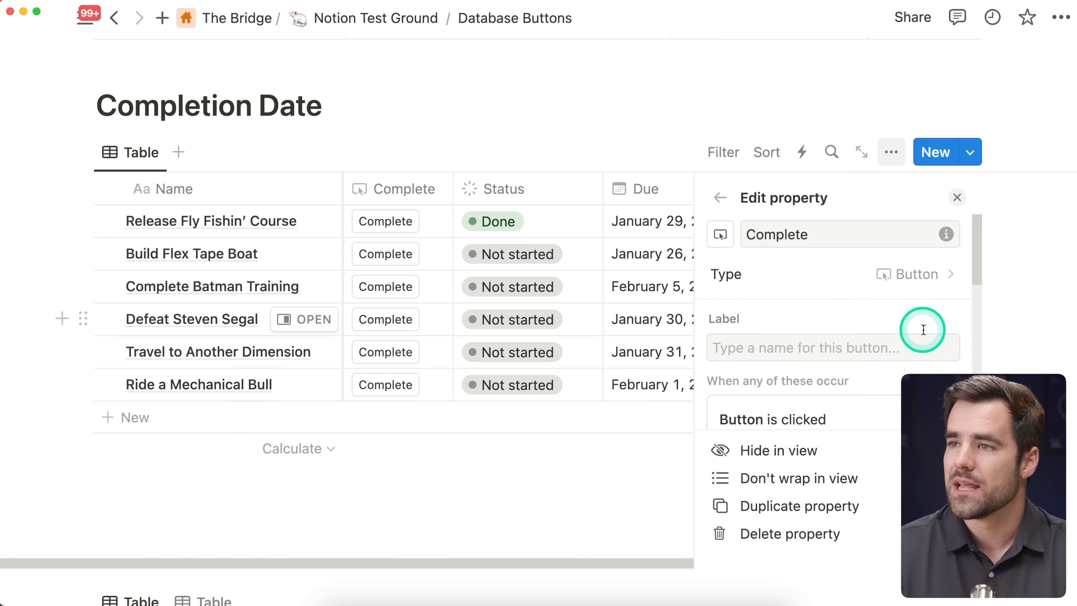
pyautogui.scroll(-6, 927, 331)
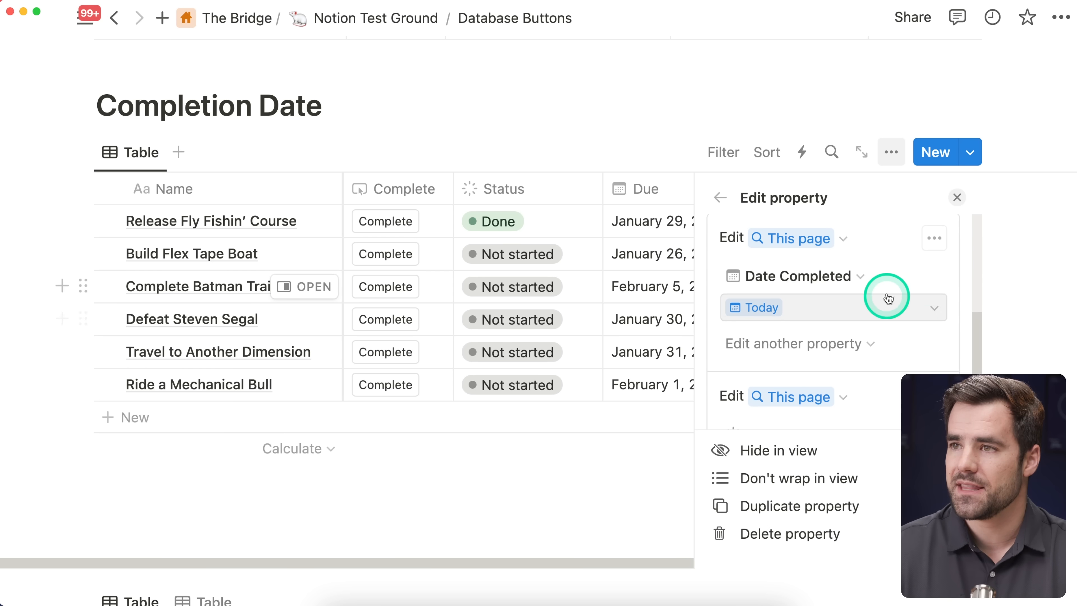
pyautogui.click(890, 309)
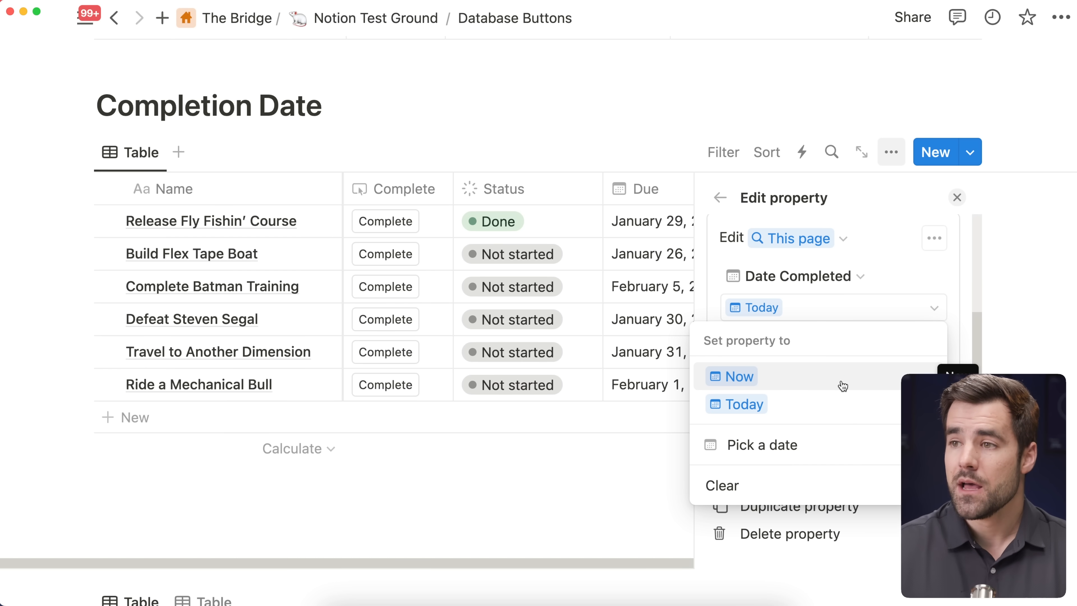
pyautogui.click(852, 445)
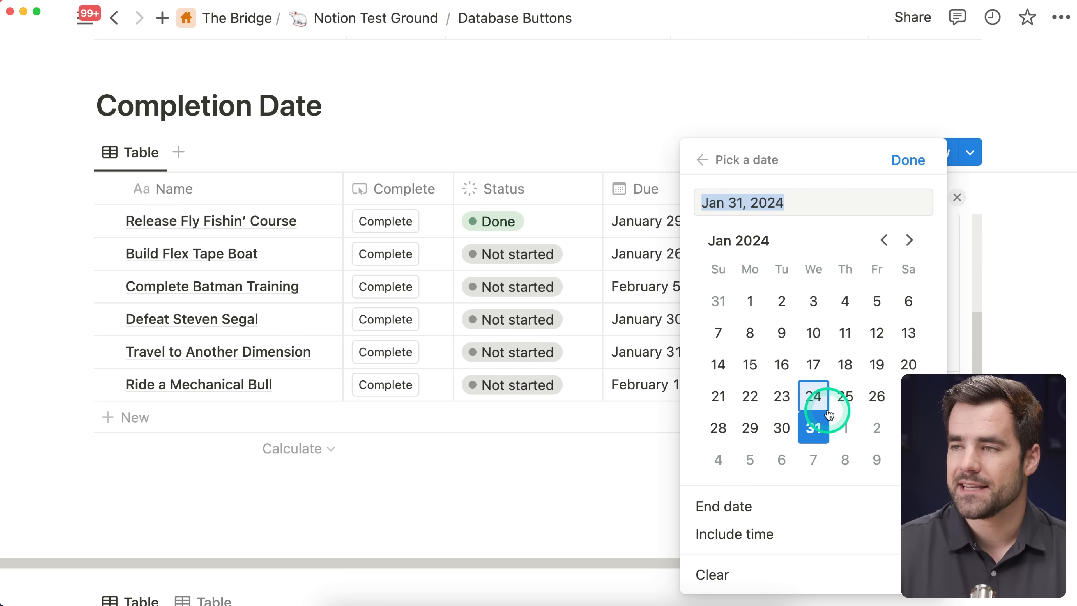
pyautogui.click(704, 162)
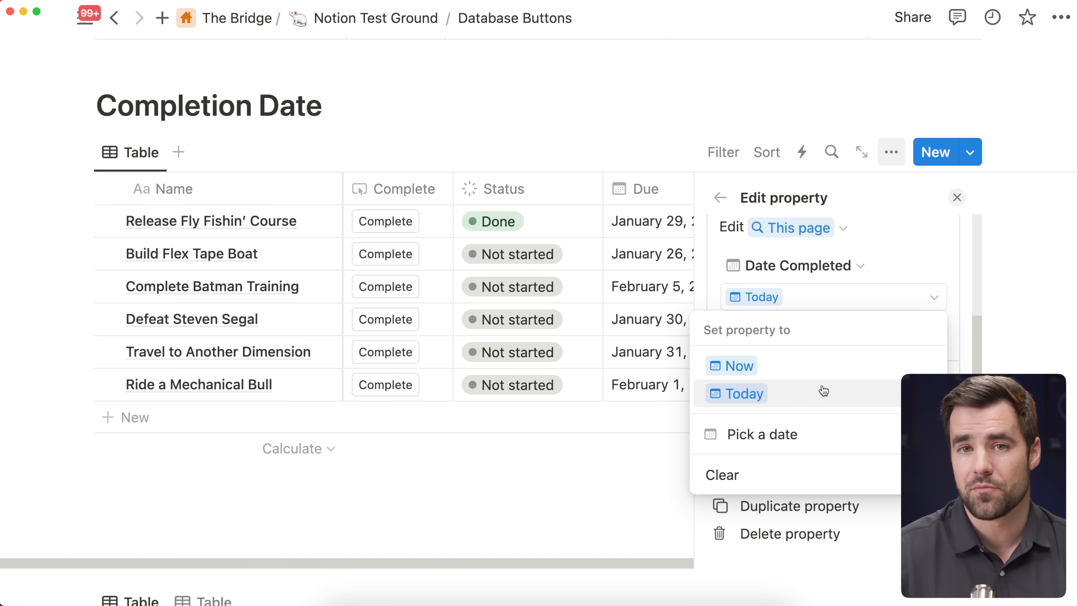
pyautogui.click(955, 197)
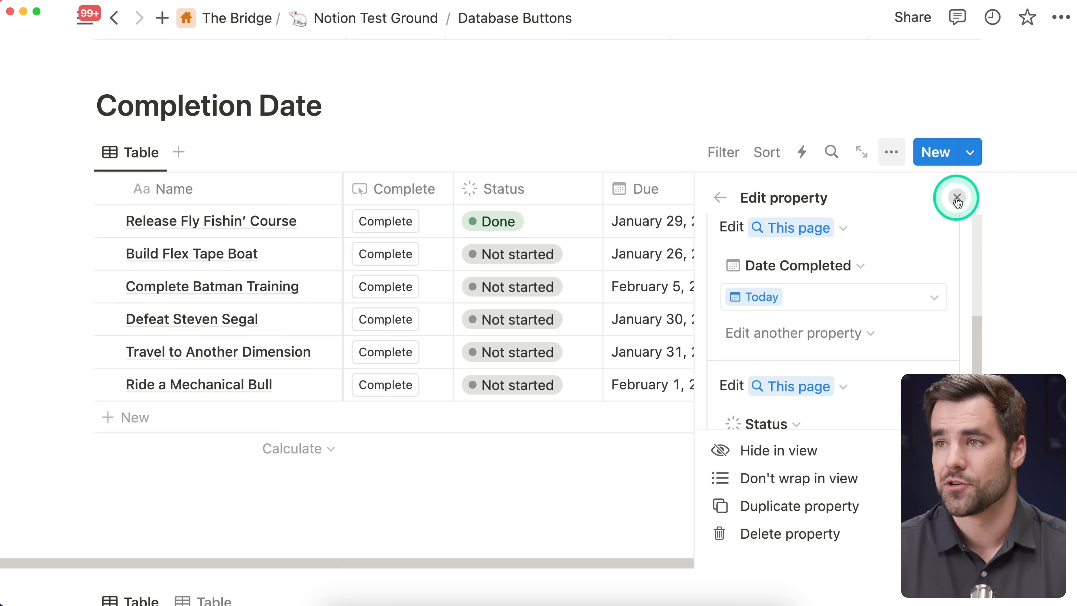
pyautogui.click(956, 198)
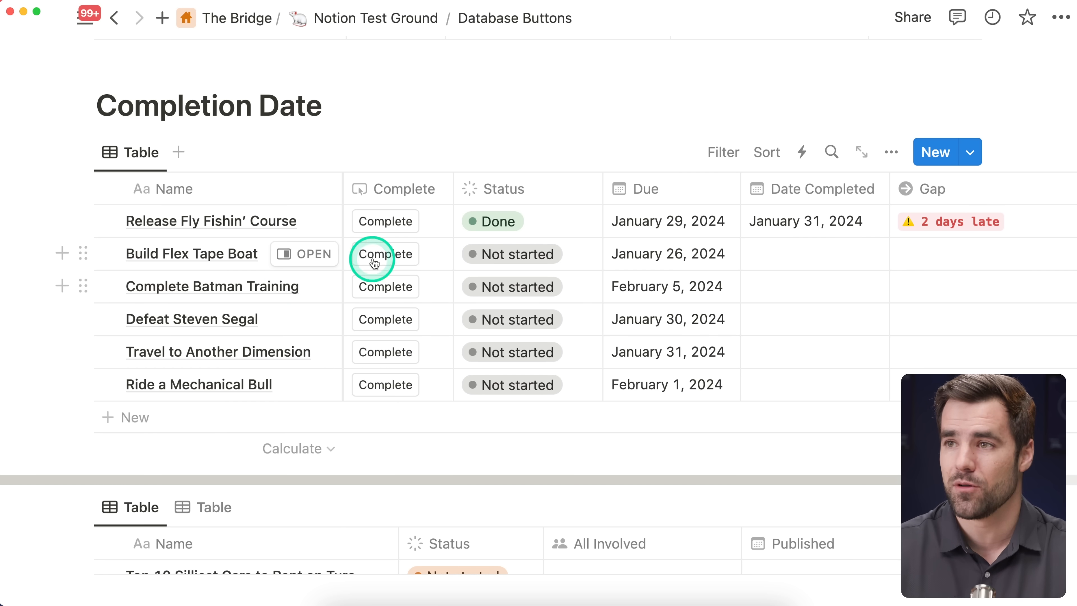
# Step: Add a Formula property named Next Due to the Completion Date table
pyautogui.hscroll(5, 680, 259)
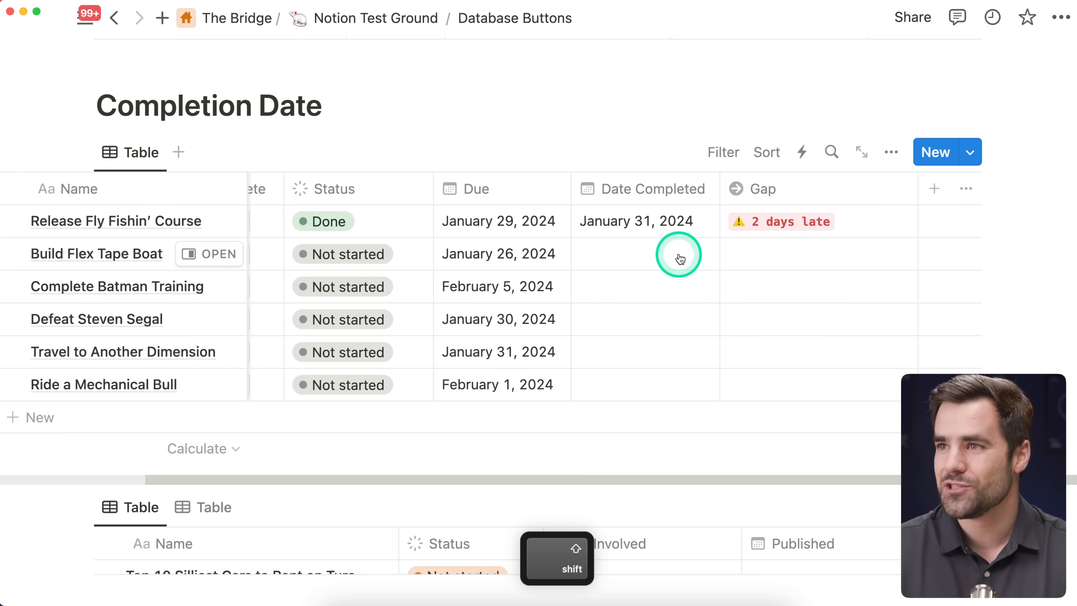
pyautogui.click(921, 192)
pyautogui.write('foro')
pyautogui.press('BackSpace')
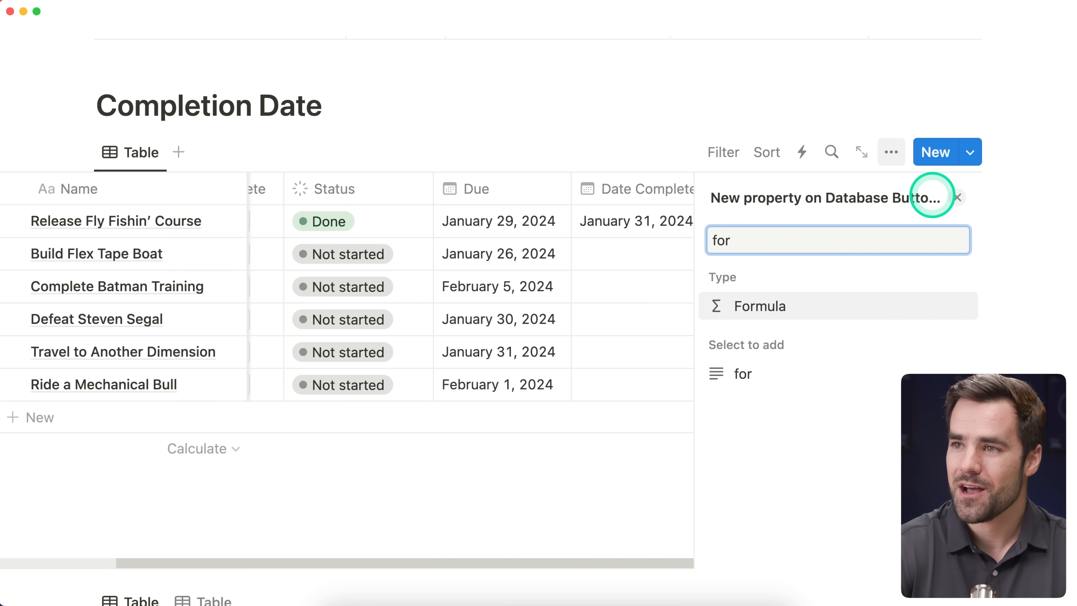
pyautogui.press('Return')
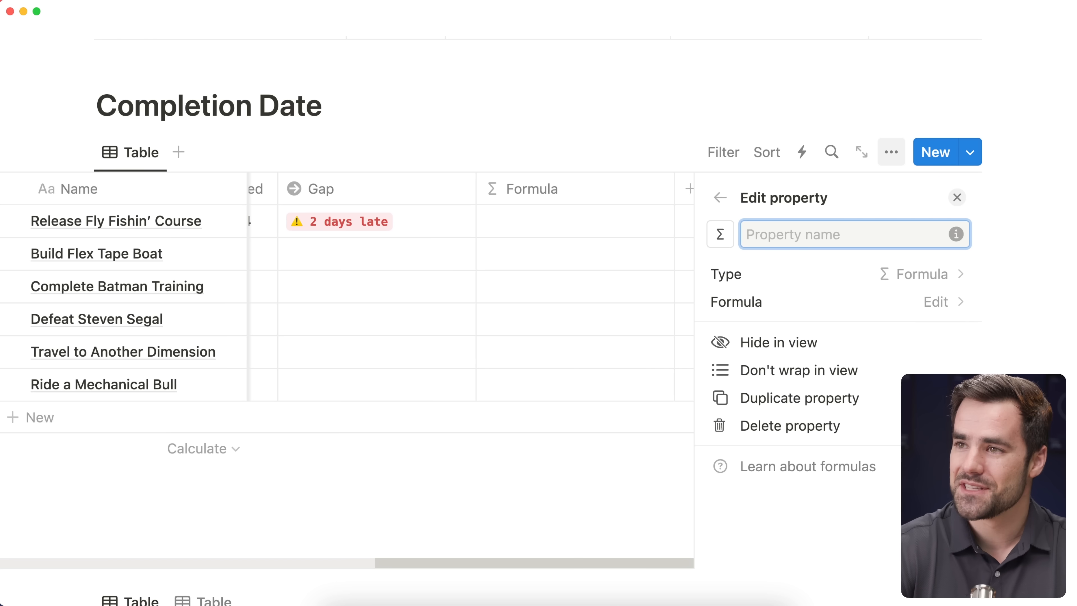
pyautogui.write('Next Due')
pyautogui.click(957, 197)
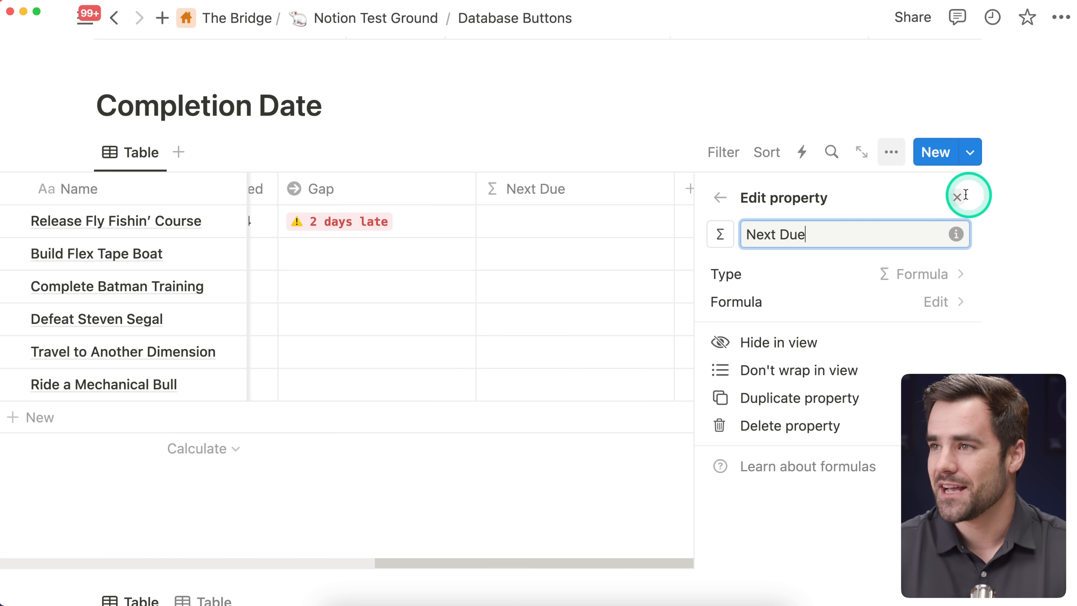
# Step: Set the Next Due formula to Due.dateAdd(1,"days") and save it
pyautogui.hscroll(3, 885, 222)
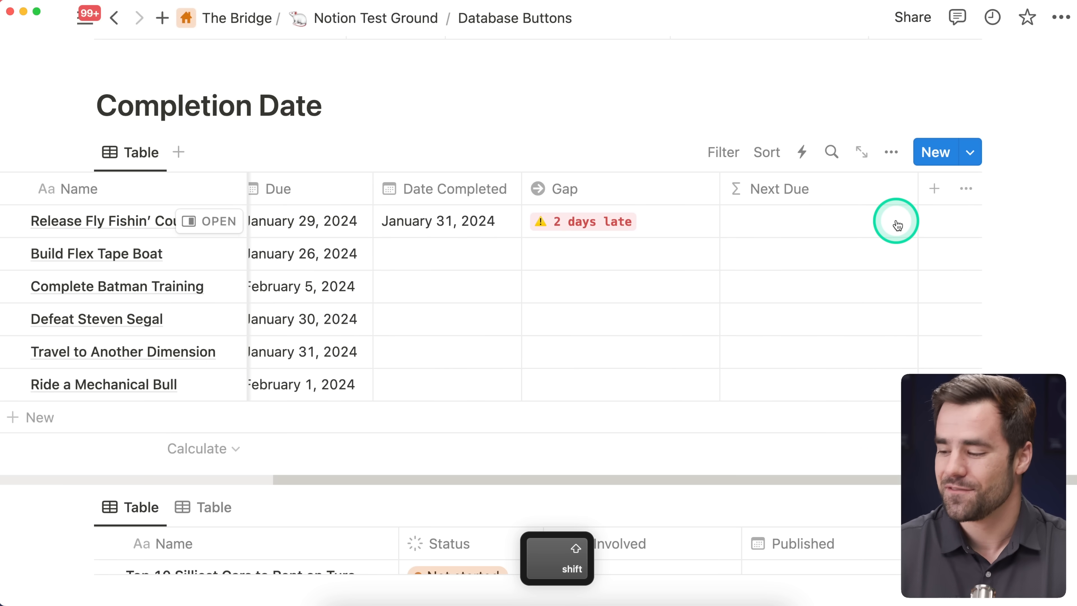
pyautogui.click(873, 227)
pyautogui.write('due.')
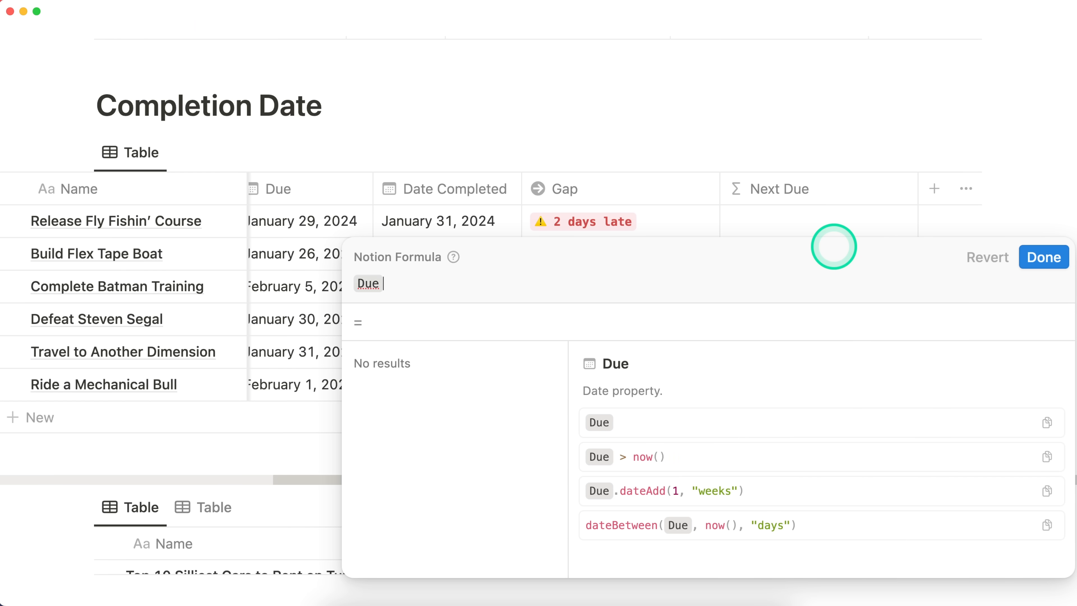
pyautogui.write('date')
pyautogui.press('Down')
pyautogui.press('Return')
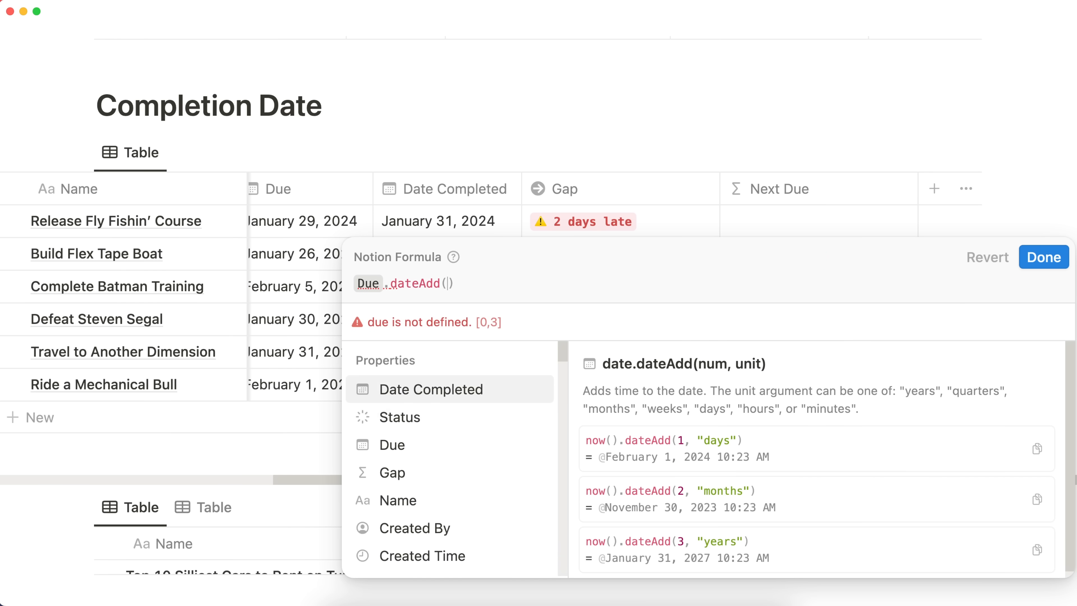
pyautogui.write('1, "days:")')
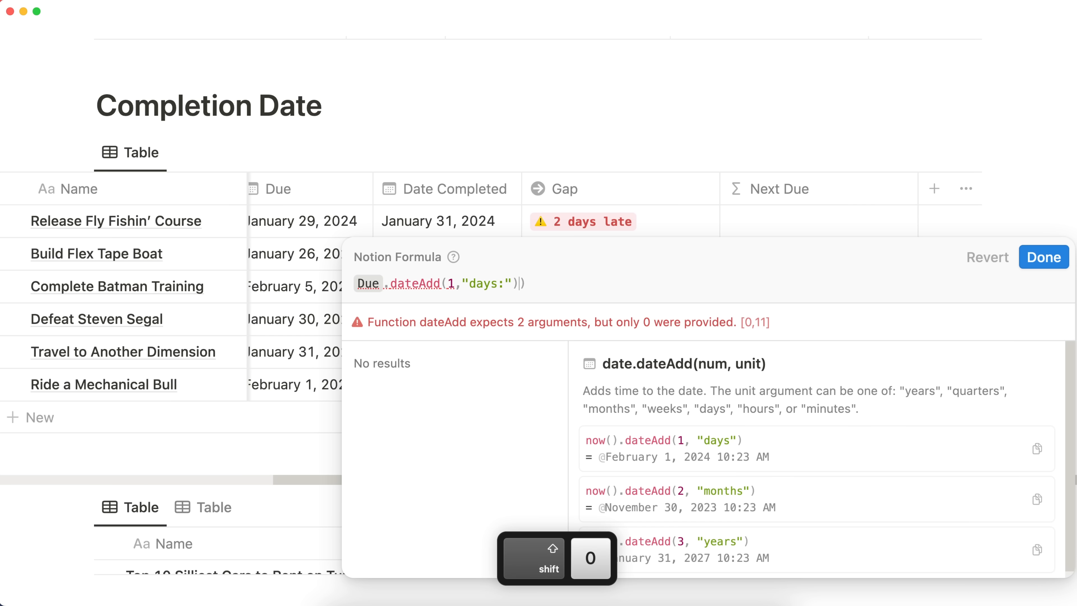
pyautogui.write('"')
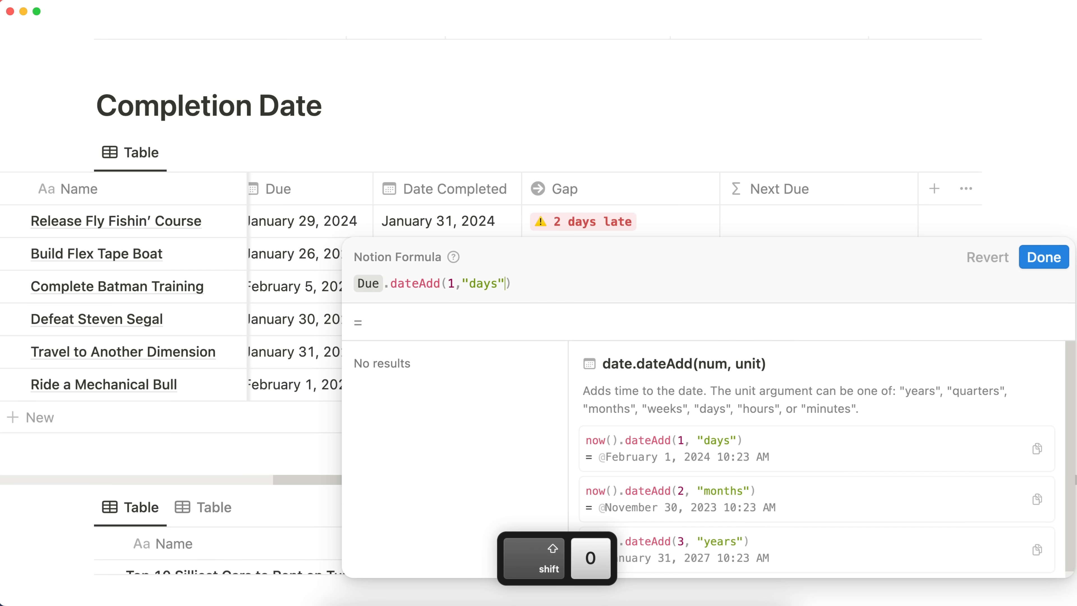
pyautogui.click(1041, 258)
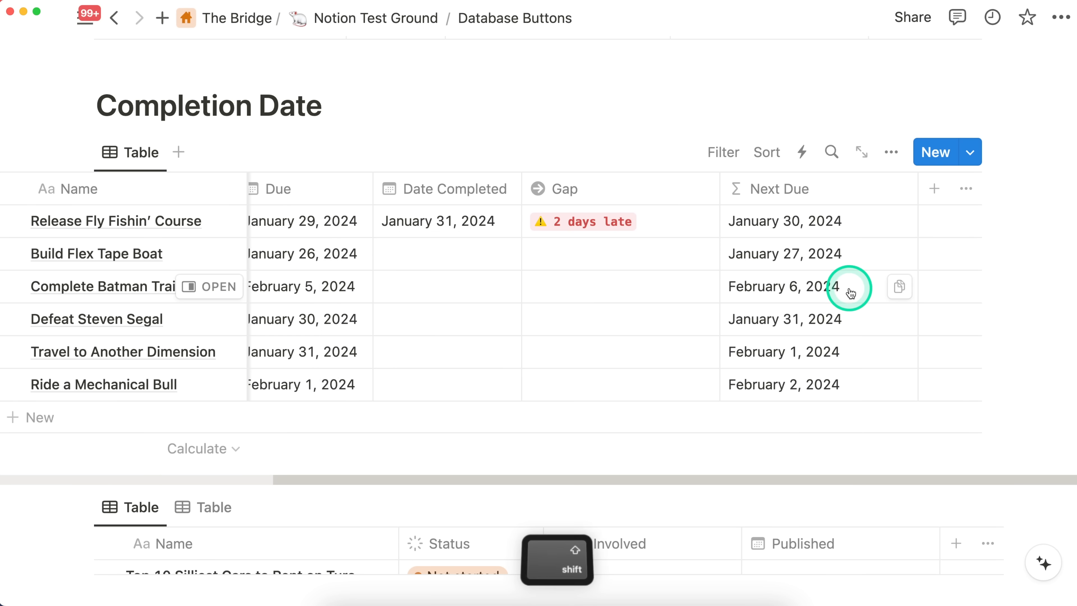
# Step: Move the Next Due column directly after Due and narrow it to fit its dates
pyautogui.moveTo(841, 220); pyautogui.dragTo(505, 216)
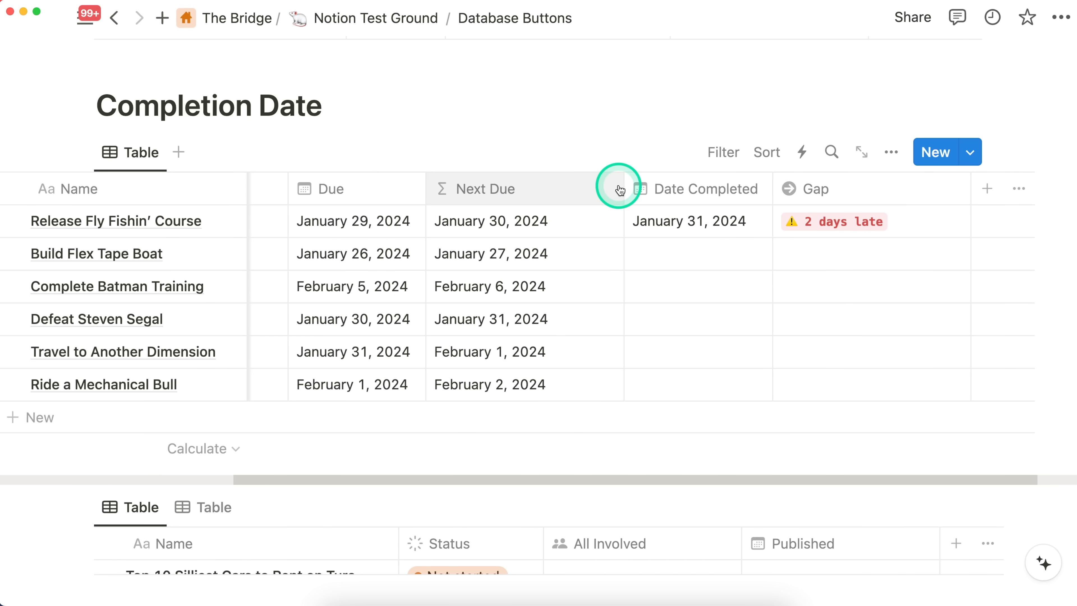
pyautogui.moveTo(623, 186); pyautogui.dragTo(560, 186)
pyautogui.hscroll(-5, 548, 233)
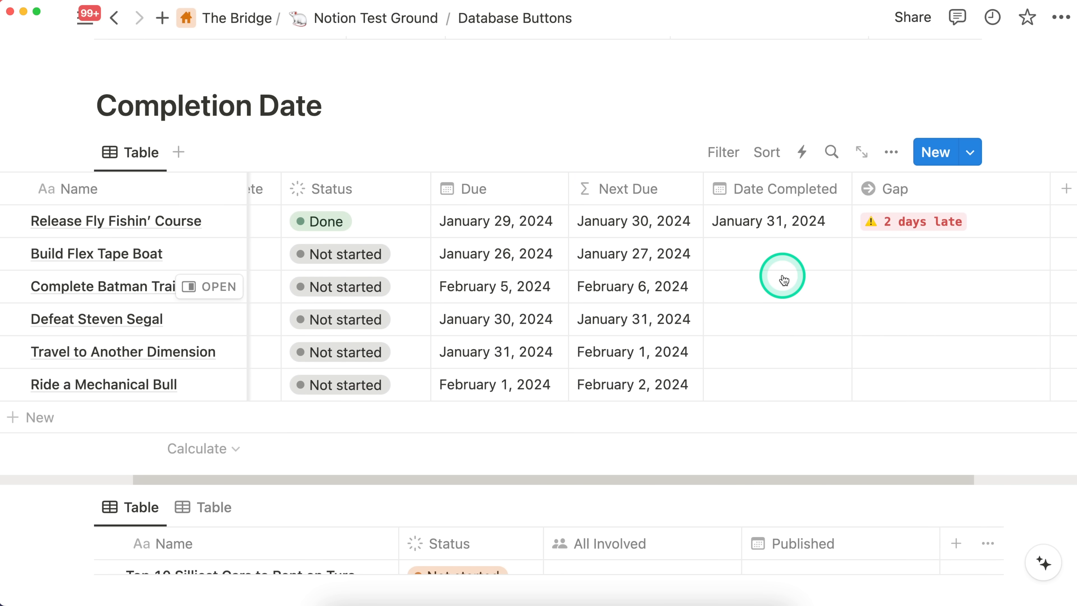
# Step: Change the Next Due formula to Due.dateAdd(1,"week") and save it
pyautogui.scroll(-1, 784, 280)
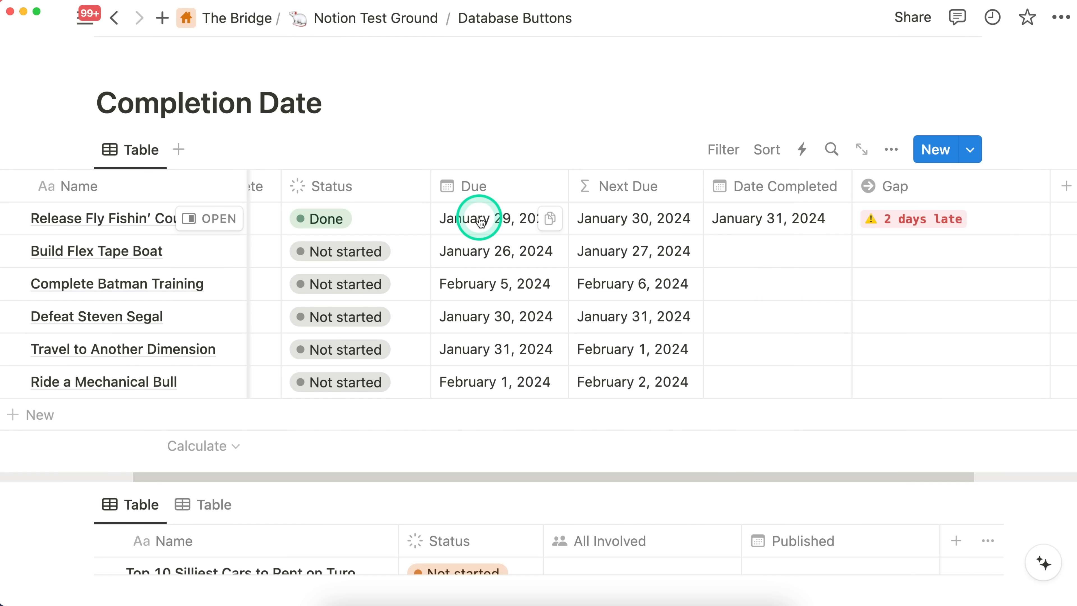
pyautogui.click(651, 210)
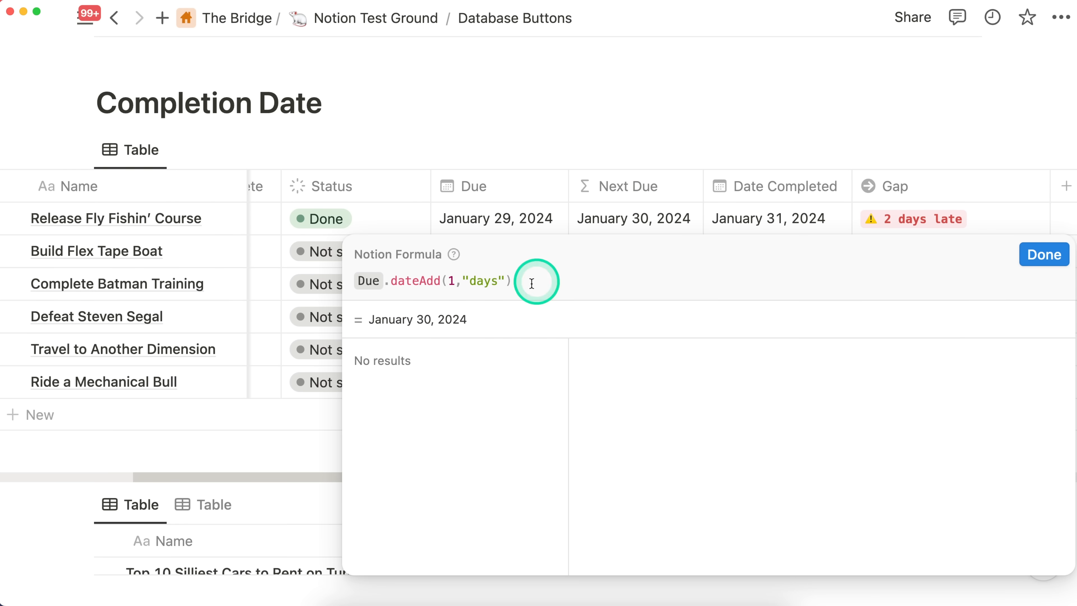
pyautogui.click(505, 282)
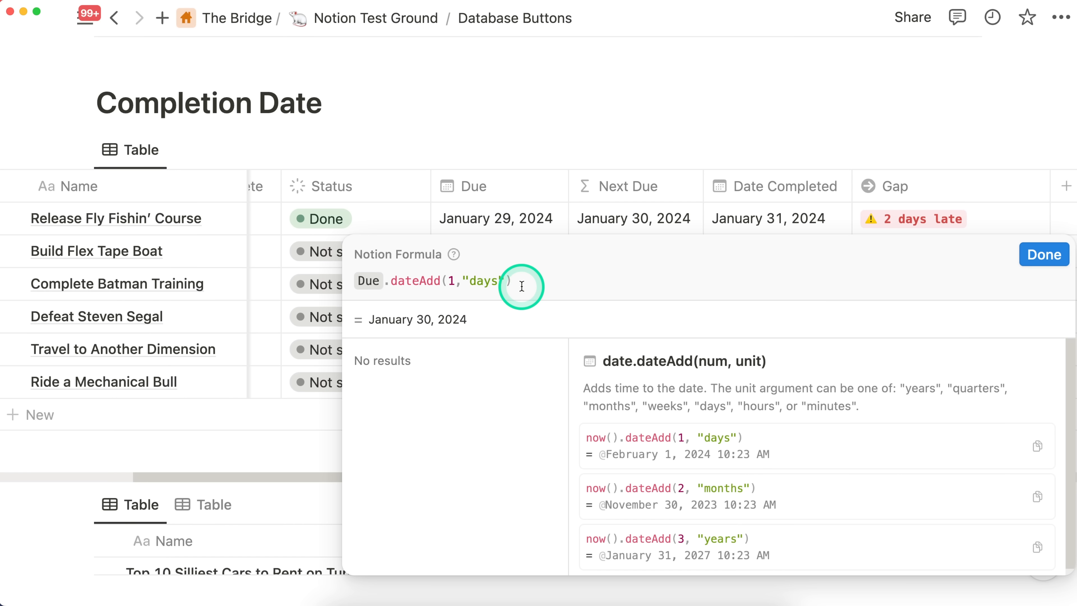
pyautogui.press('BackSpace')
pyautogui.press('BackSpace')
pyautogui.press('BackSpace')
pyautogui.press('BackSpace')
pyautogui.write('week')
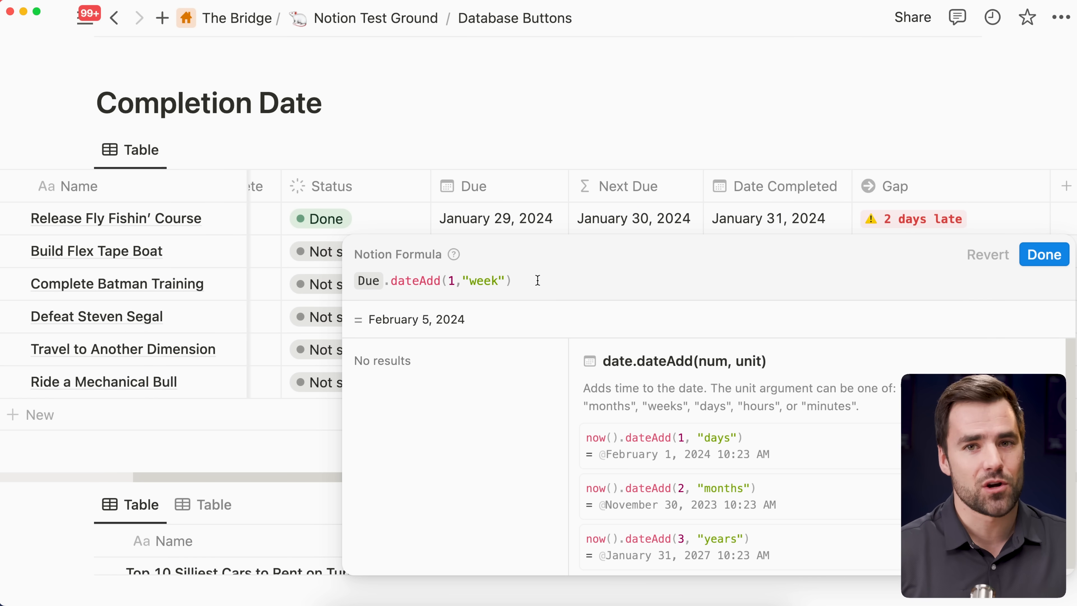
pyautogui.click(582, 273)
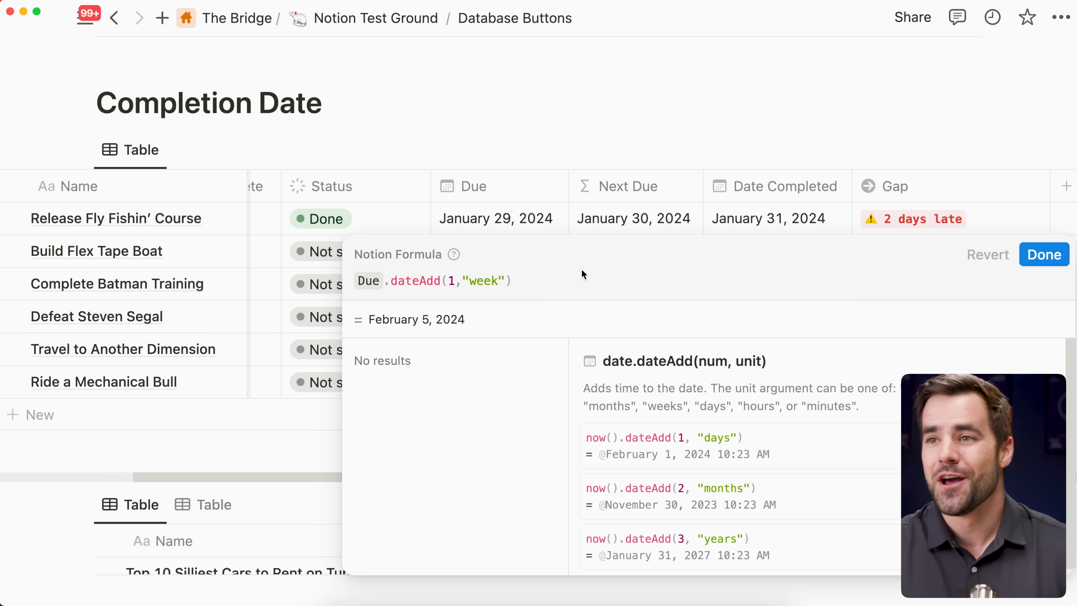
pyautogui.click(1045, 257)
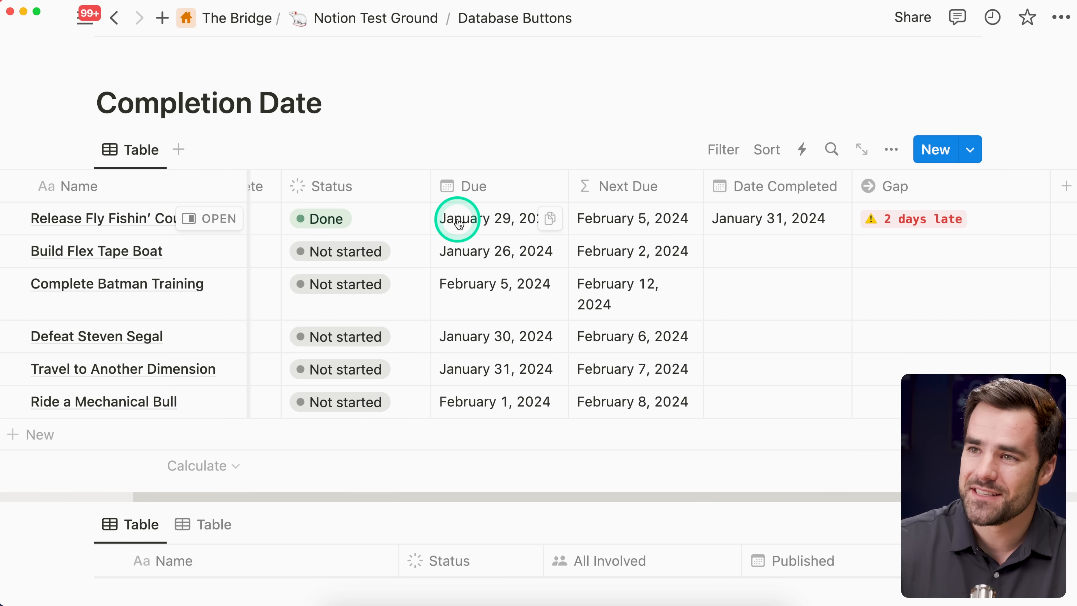
# Step: Examine the Limitations list beneath the tables, comparing its points on dynamic dates and Status paths with the Completion Date table and the table below it
pyautogui.hscroll(-2, 457, 220)
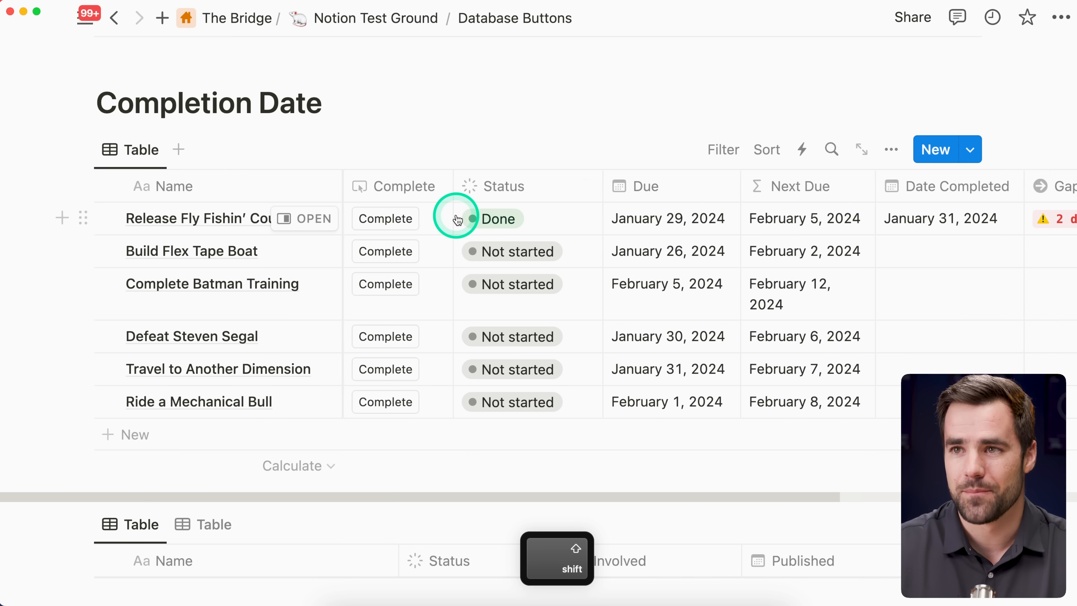
pyautogui.scroll(-10, 457, 212)
pyautogui.scroll(1, 600, 388)
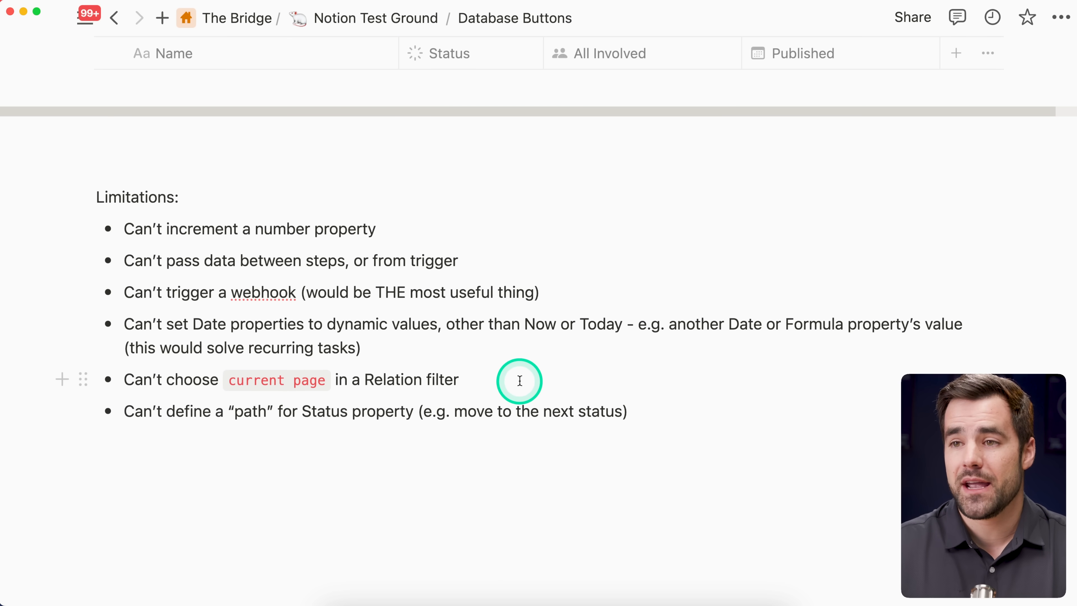
pyautogui.scroll(15, 489, 381)
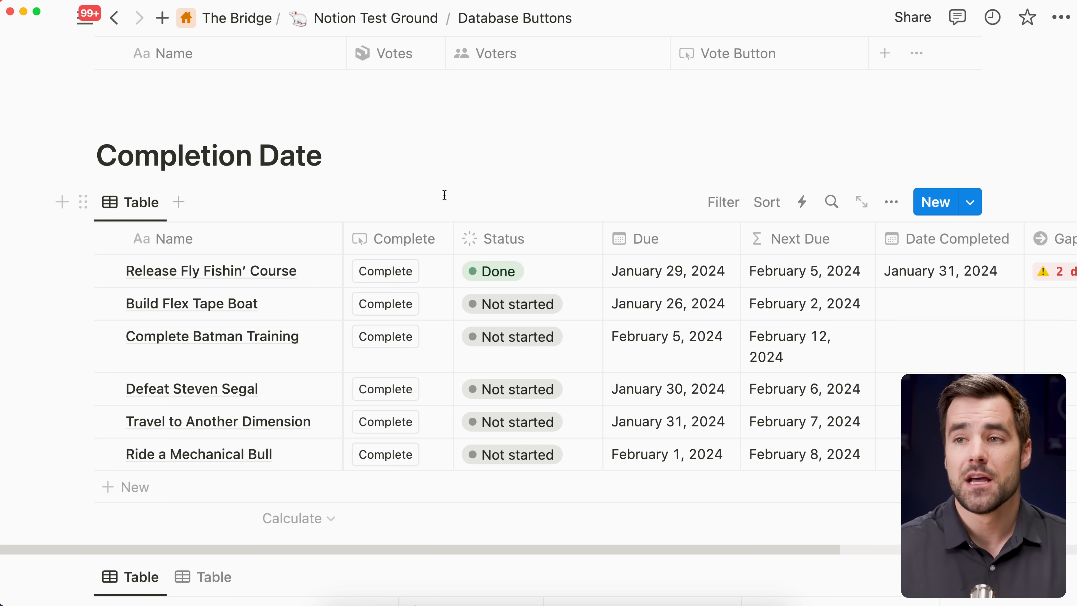
pyautogui.scroll(-15, 445, 194)
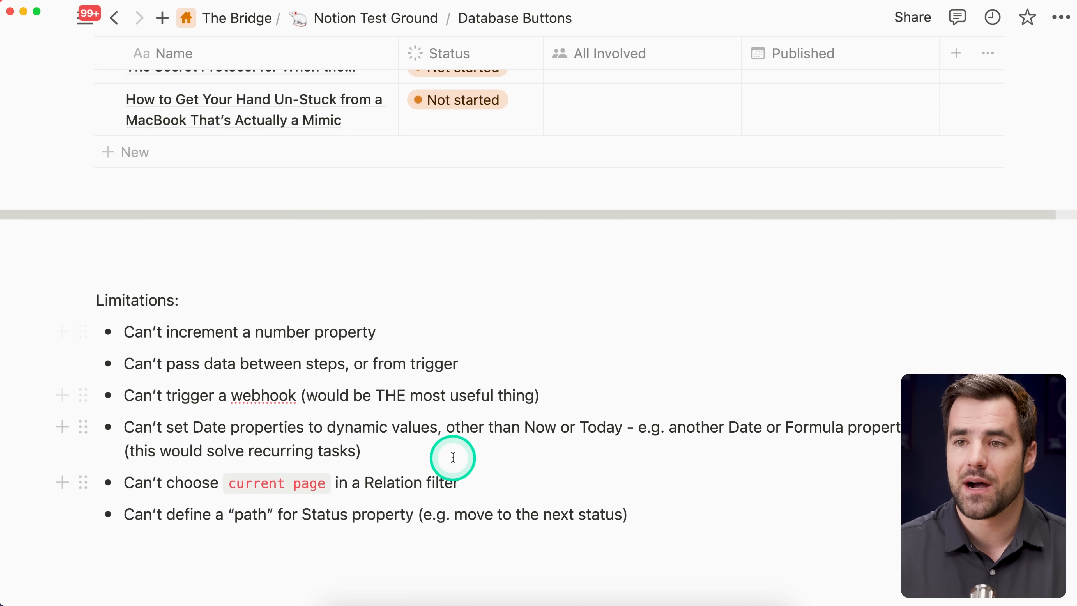
pyautogui.scroll(-2, 424, 475)
pyautogui.scroll(-3, 466, 445)
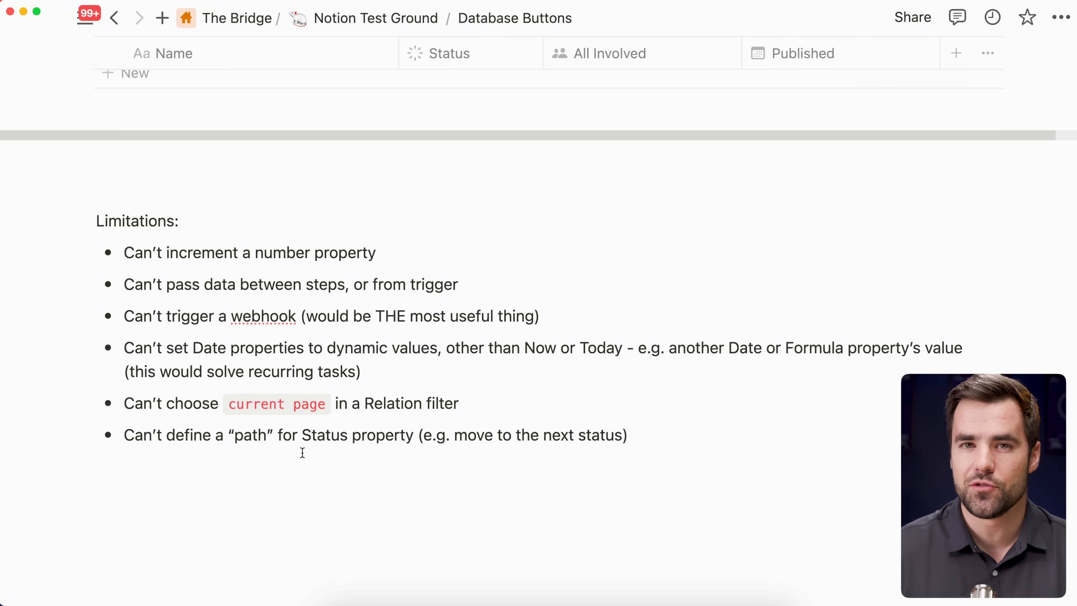
pyautogui.scroll(5, 526, 344)
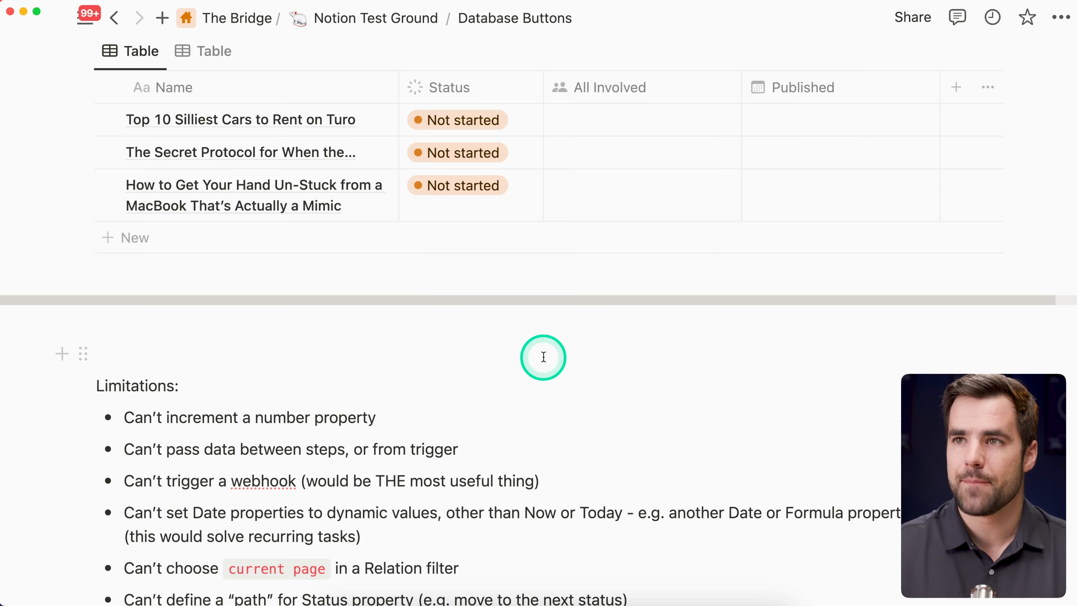
pyautogui.scroll(3, 608, 387)
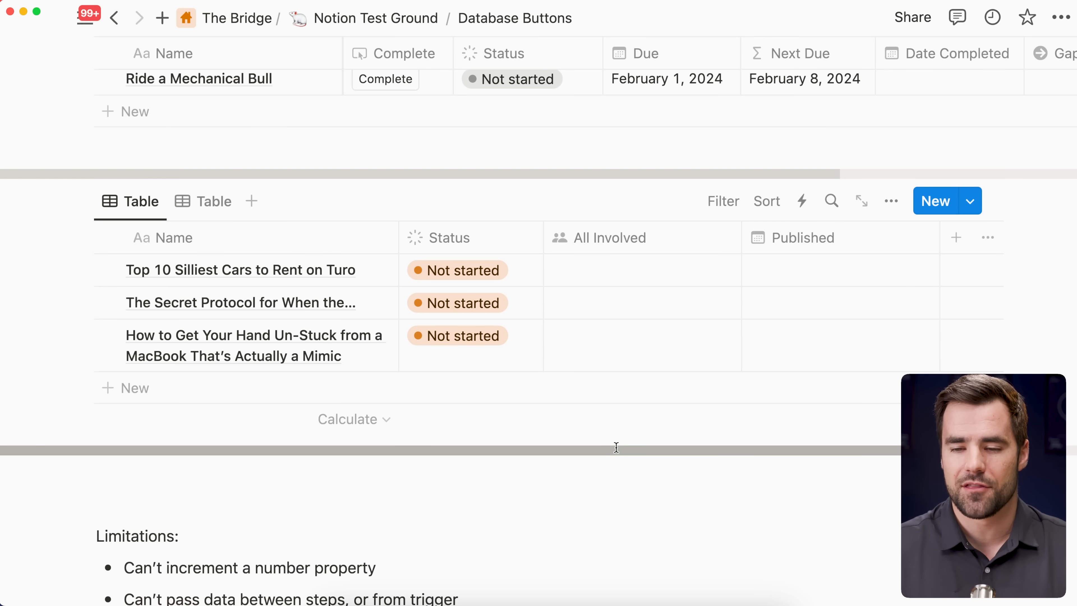
pyautogui.scroll(-8, 620, 440)
pyautogui.scroll(8, 425, 433)
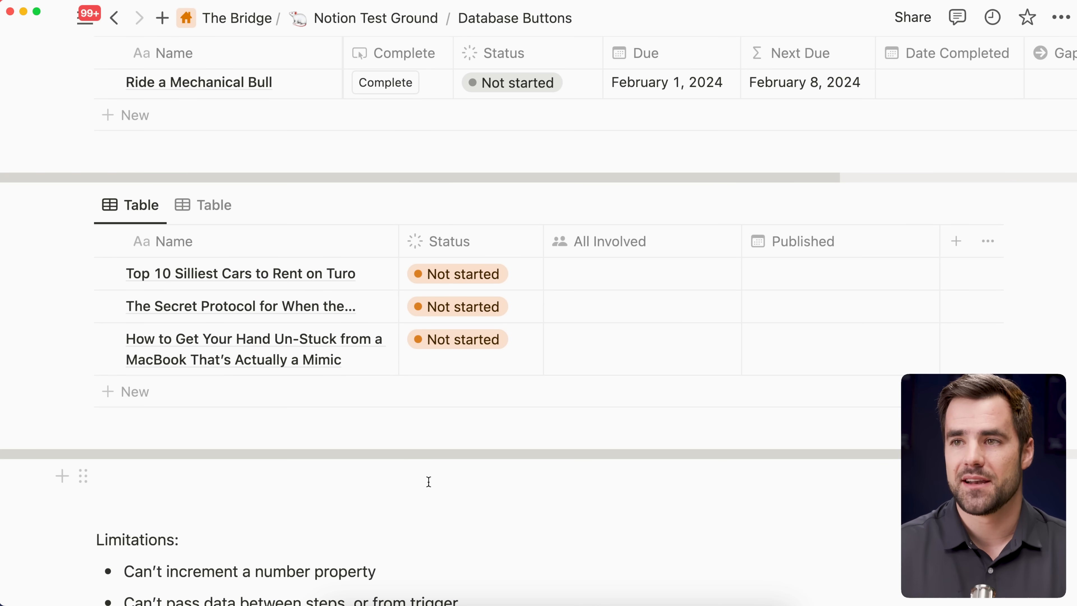
# Step: Open the "Top 10 Silliest Cars to Rent on Turo" page in the side peek and bring its stage buttons and date properties into view
pyautogui.scroll(1, 443, 471)
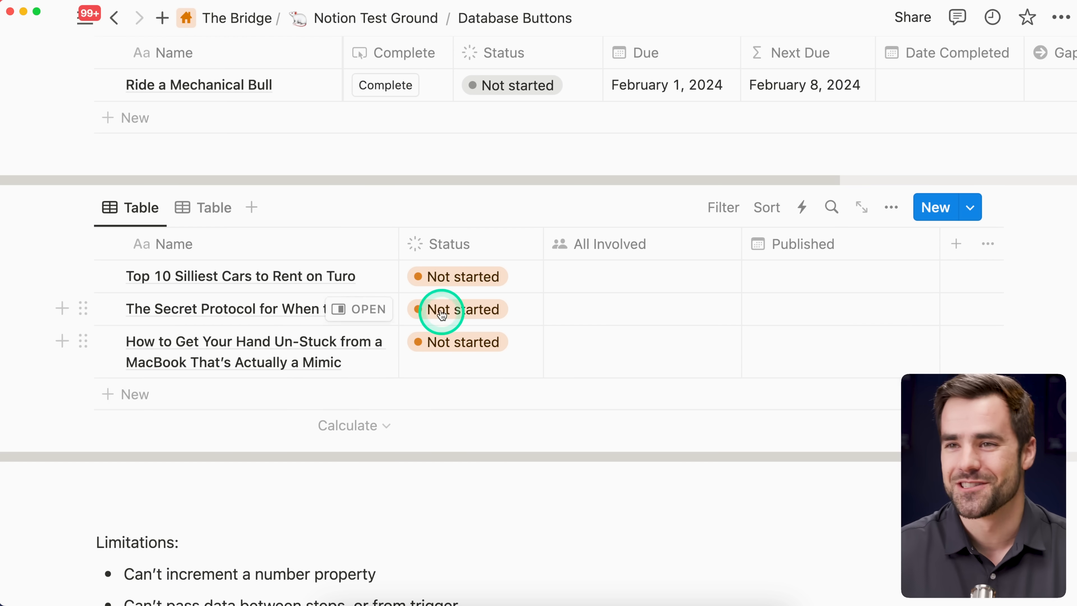
pyautogui.click(368, 277)
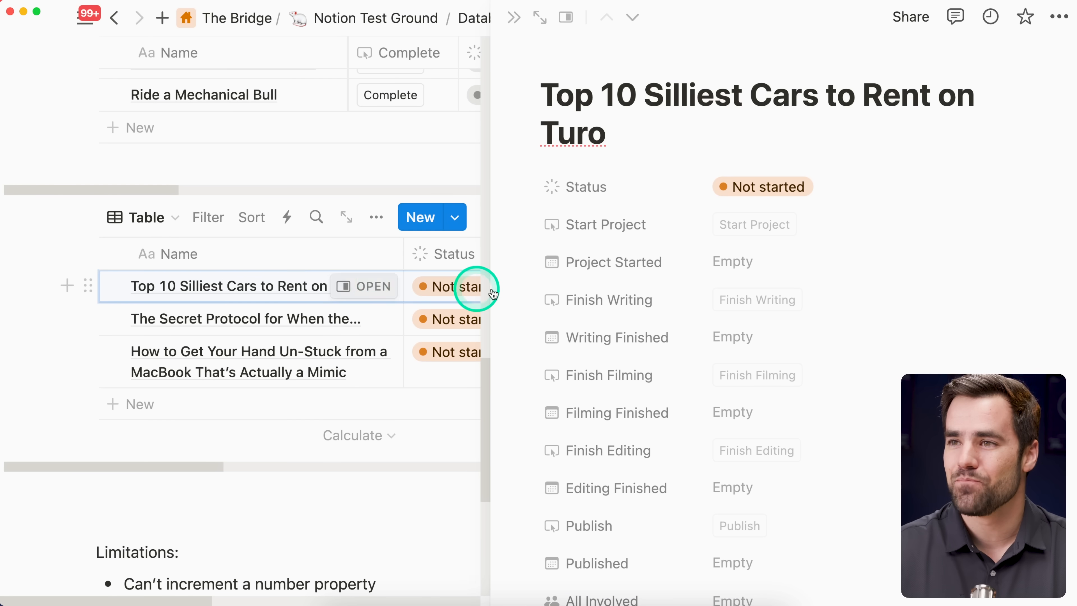
pyautogui.scroll(-1, 855, 314)
pyautogui.scroll(-3, 856, 313)
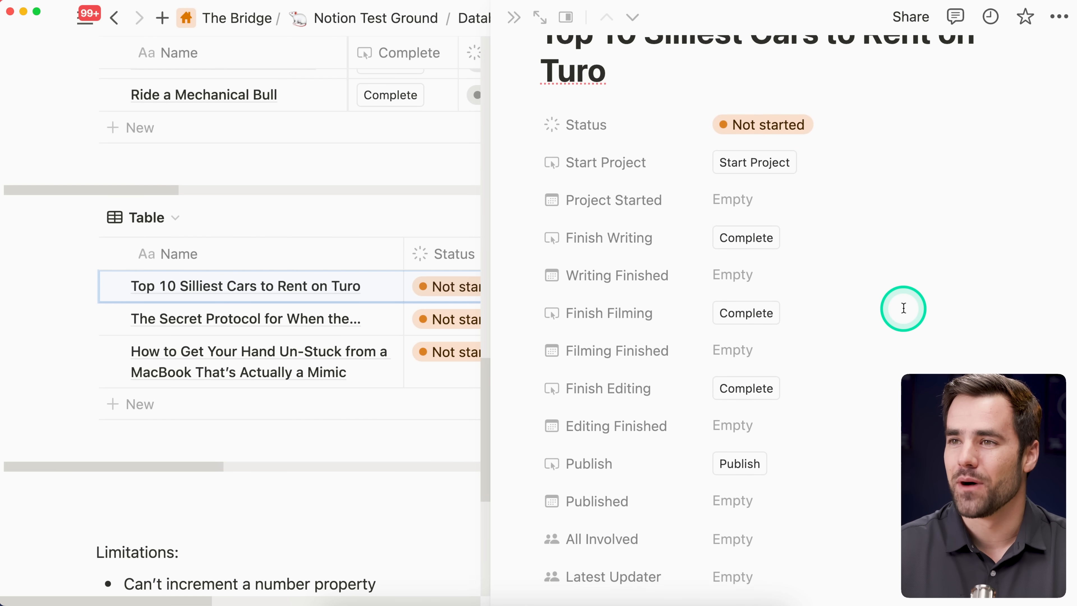
pyautogui.click(949, 272)
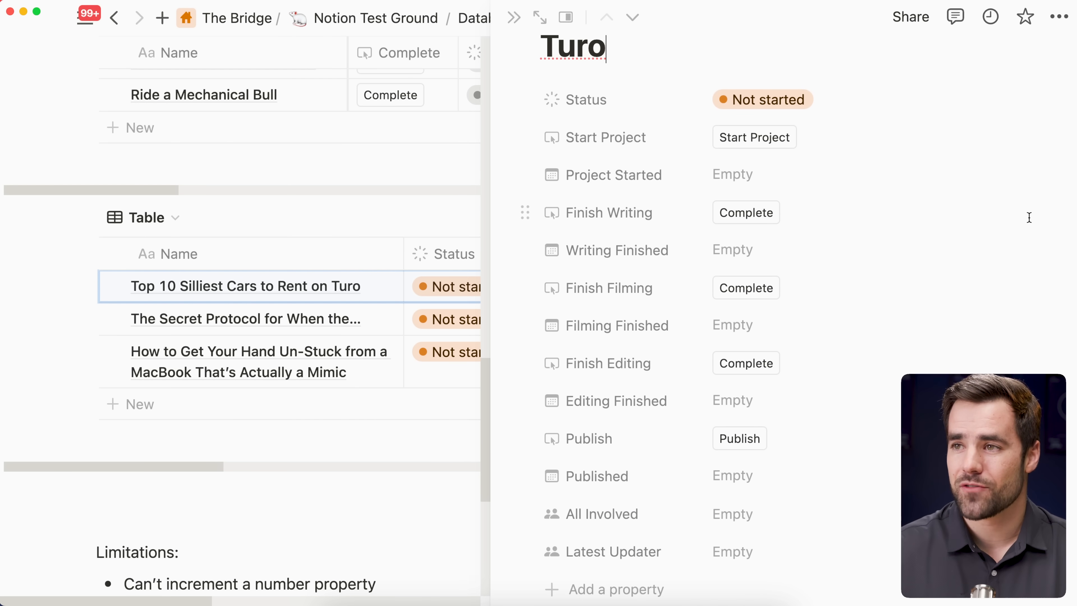
pyautogui.click(1030, 217)
pyautogui.scroll(-1, 1032, 219)
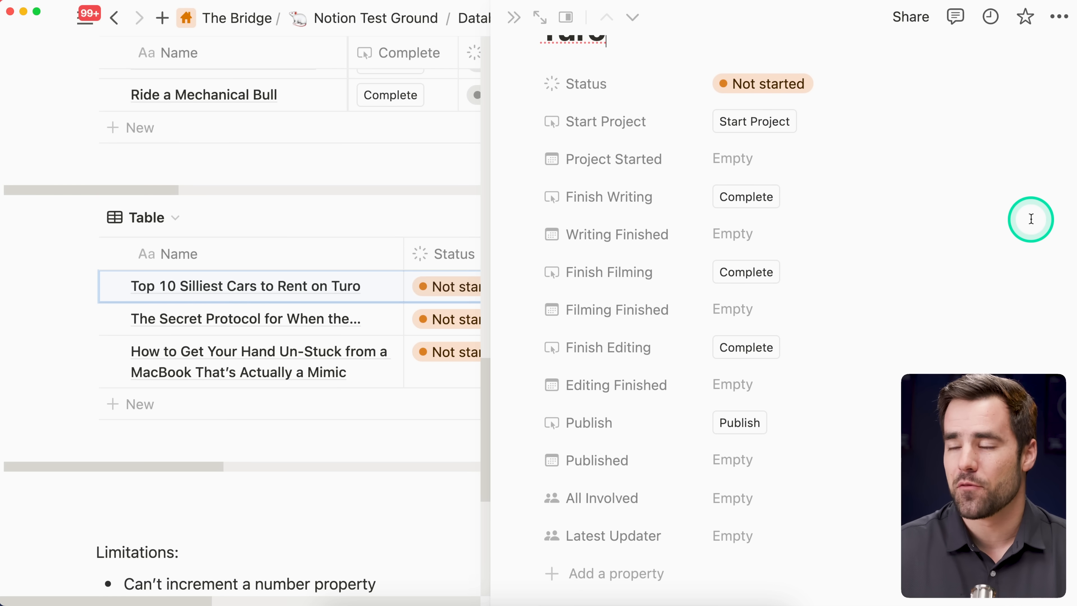
# Step: Run the page's Start Project, Finish Writing, Finish Filming, Finish Editing and Publish buttons in order to advance its Status to Published
pyautogui.click(773, 126)
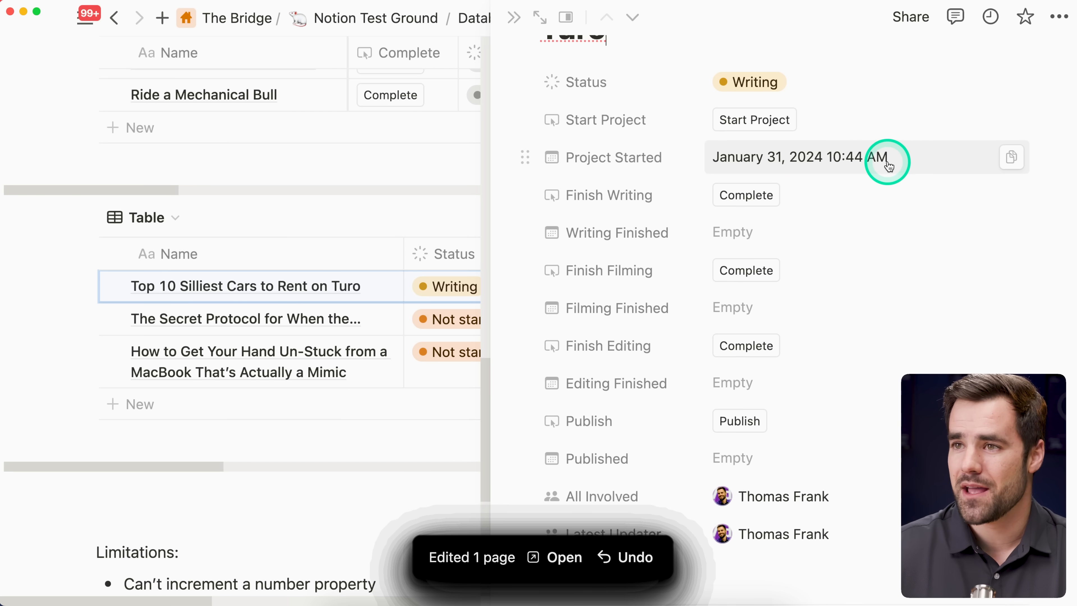
pyautogui.scroll(-2, 884, 161)
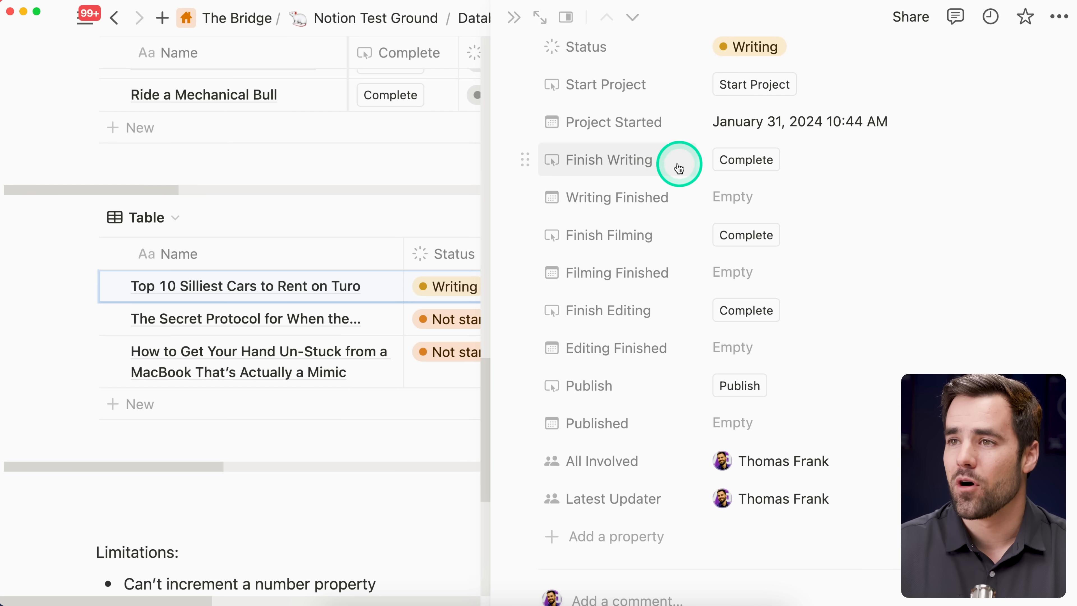
pyautogui.click(758, 161)
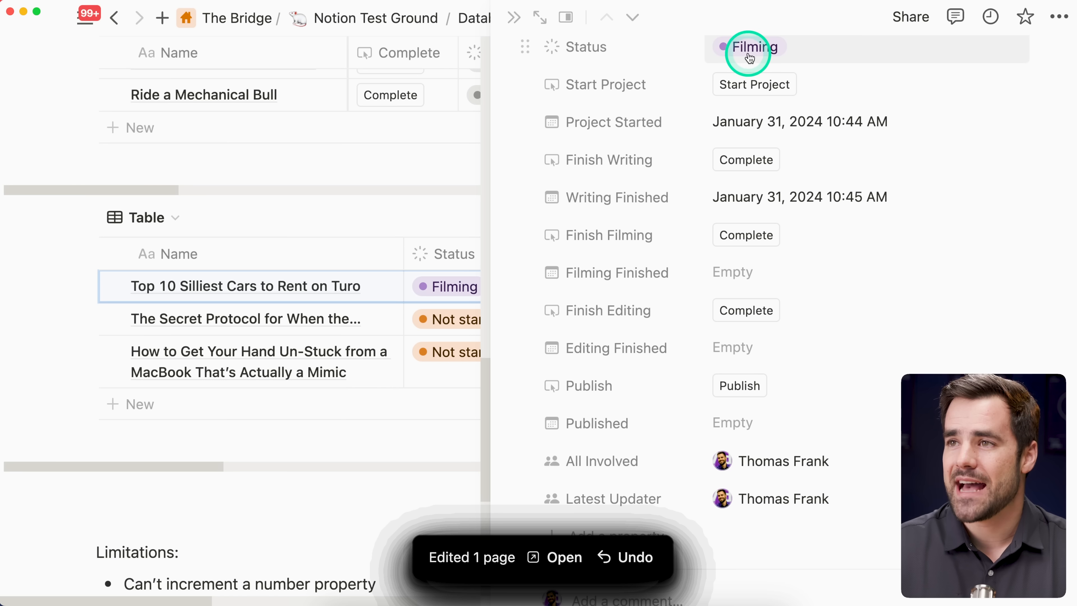
pyautogui.click(765, 252)
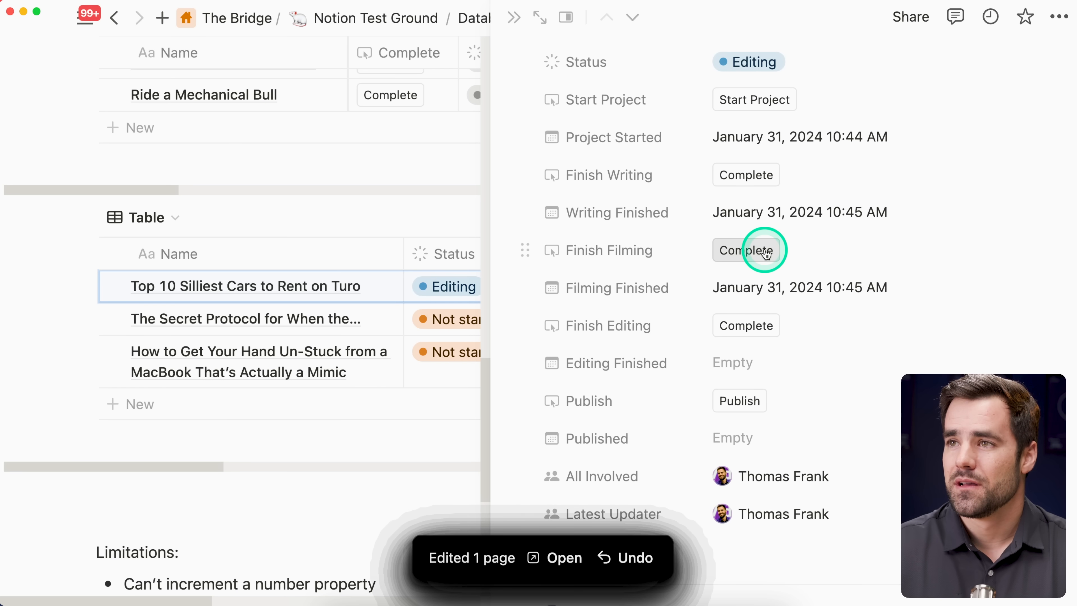
pyautogui.click(757, 326)
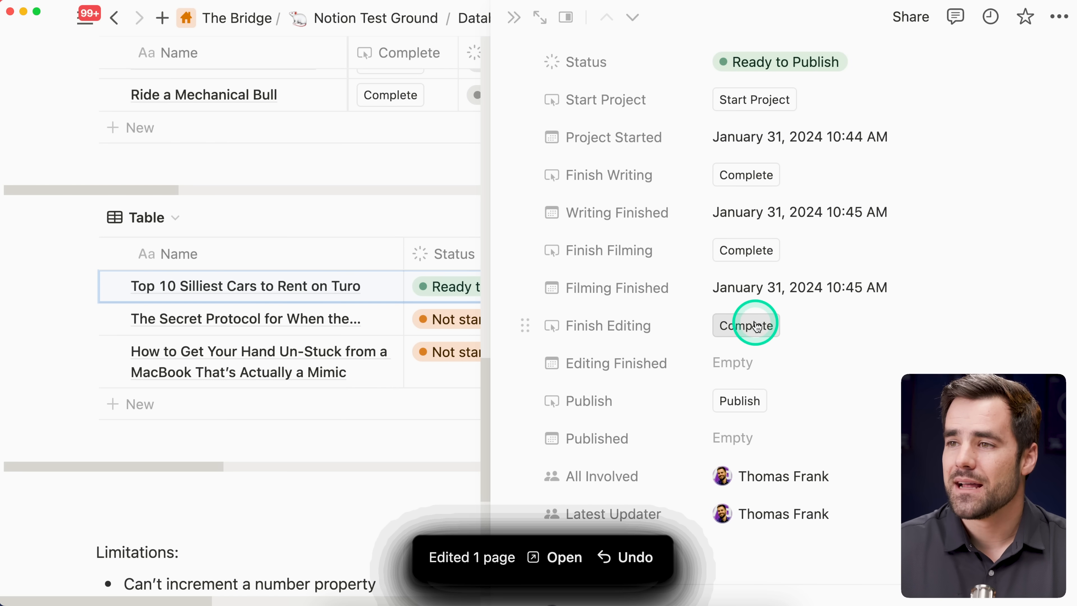
pyautogui.click(740, 400)
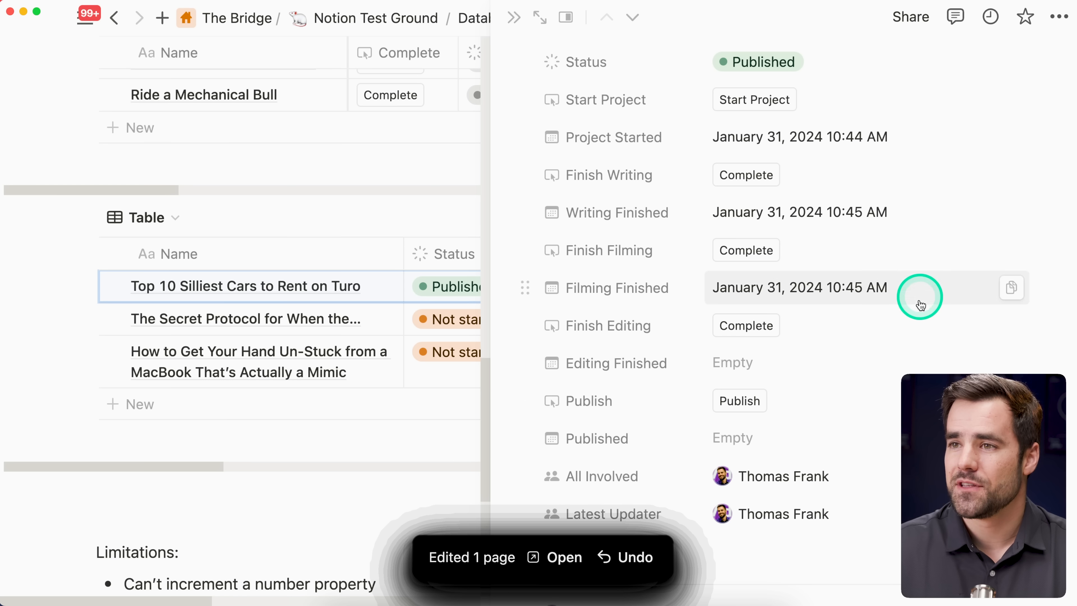
# Step: Examine the stage options available for the page's Status property without choosing a different one
pyautogui.scroll(3, 797, 127)
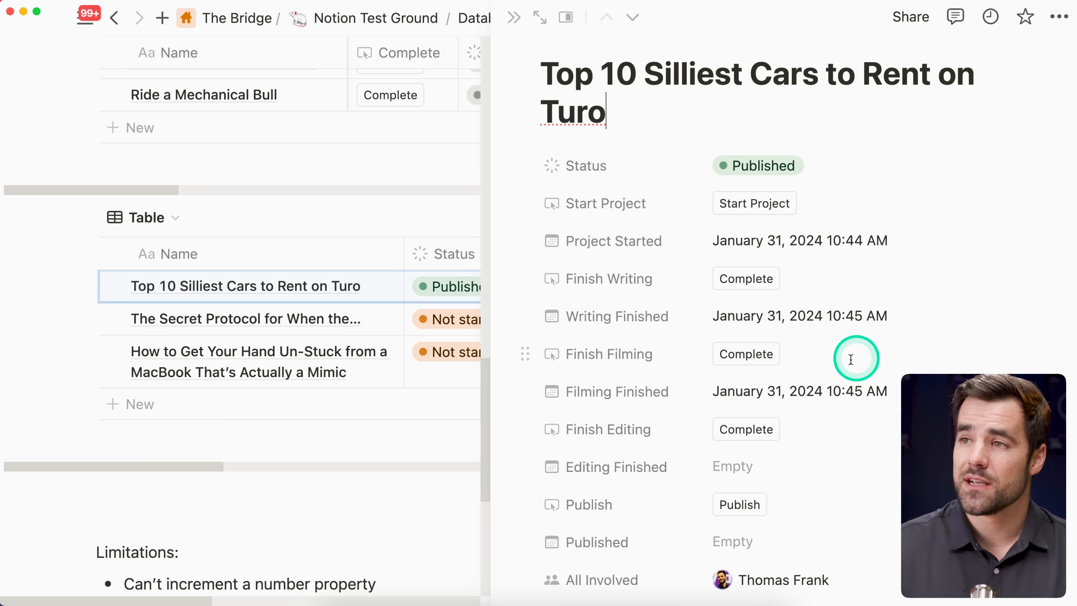
pyautogui.click(803, 166)
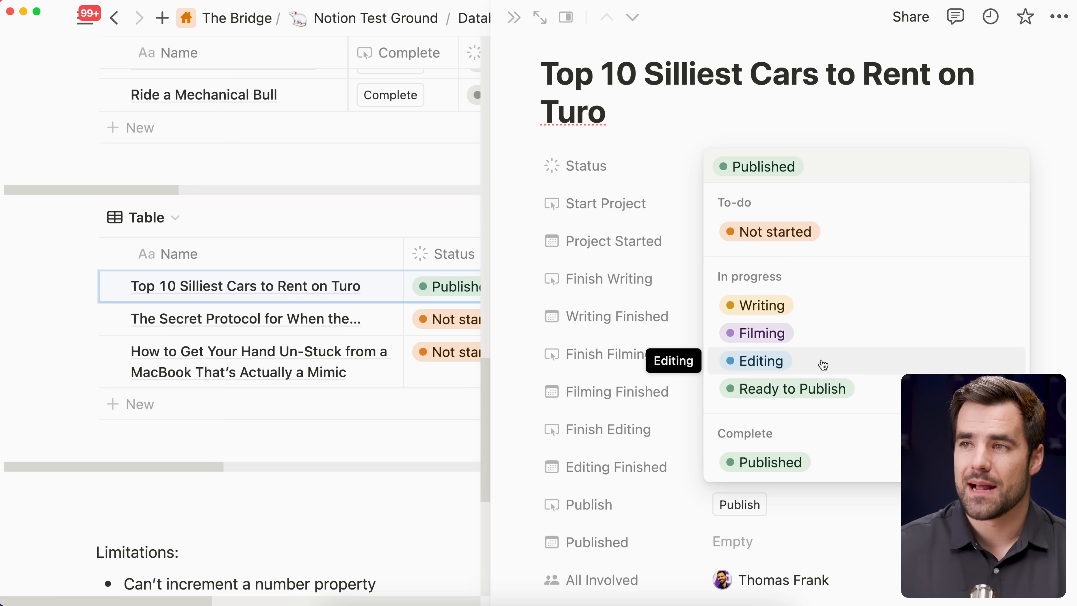
pyautogui.click(853, 187)
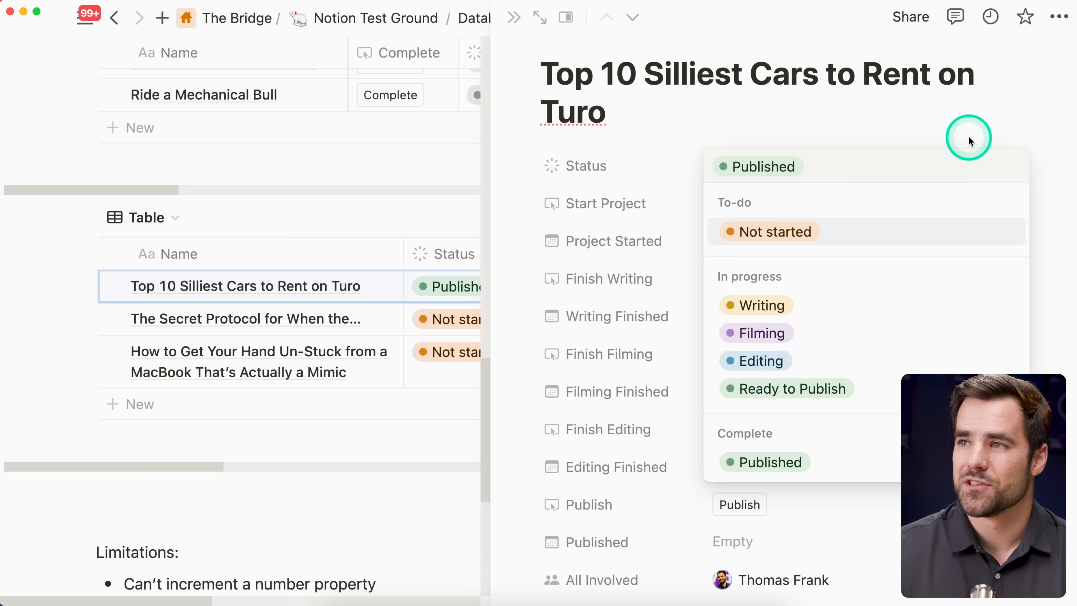